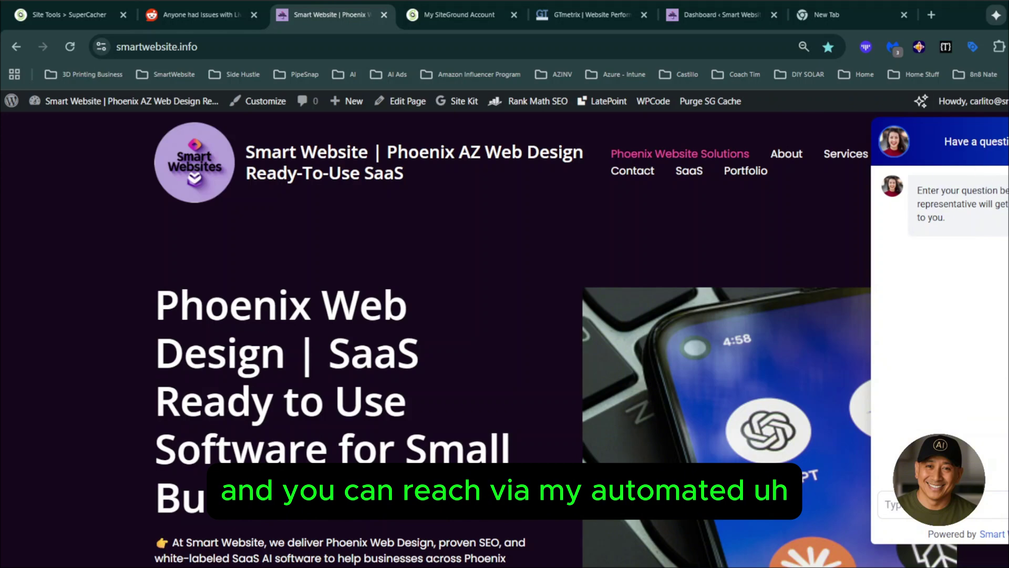
Open the Smart Website Contact page and scroll through the form and footer, then back to the top.
left_click(633, 171)
scroll(584, 254, "down", 10)
scroll(754, 428, "down", 4)
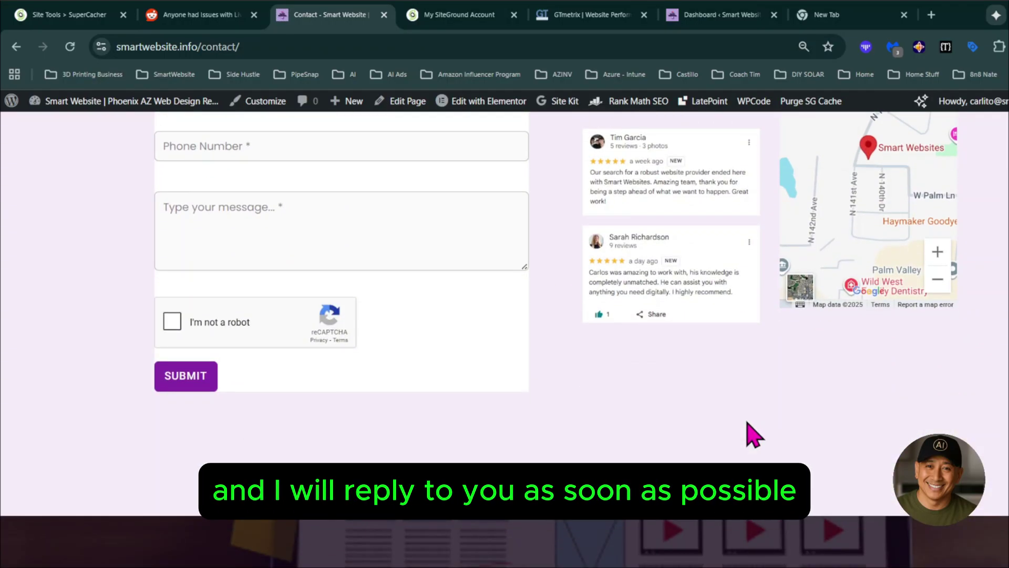
scroll(754, 376, "down", 10)
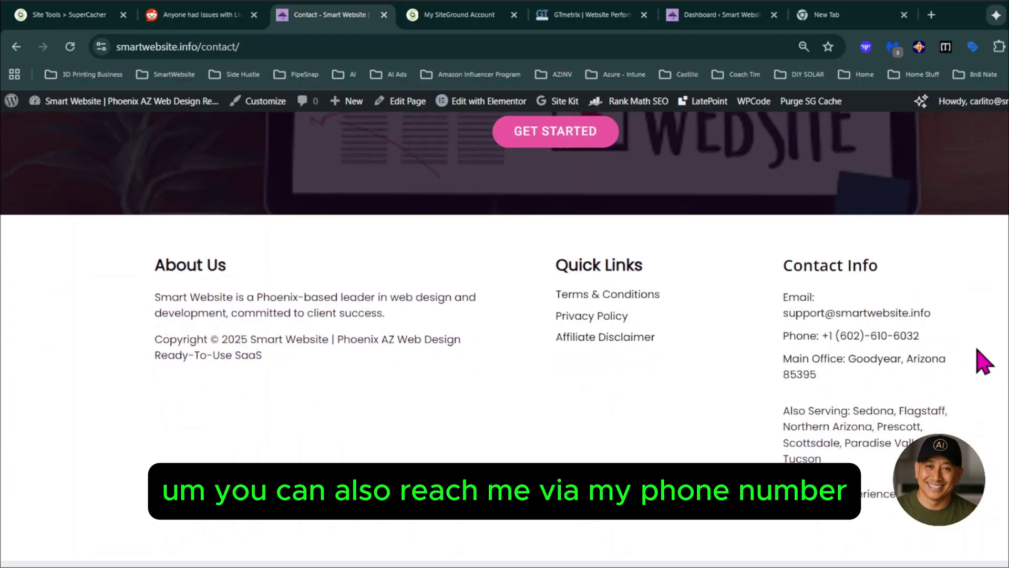
scroll(686, 401, "up", 12)
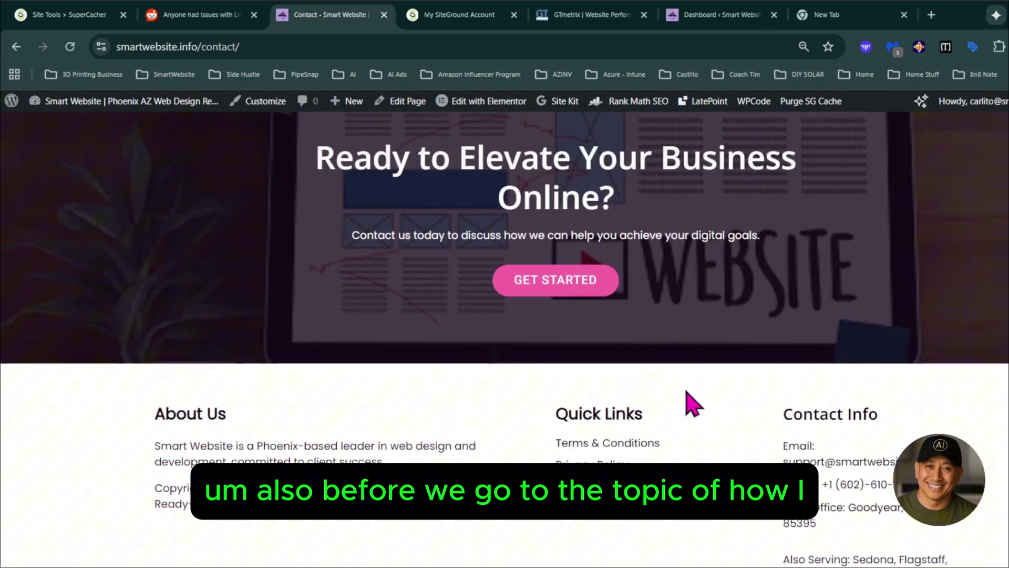
scroll(692, 404, "up", 6)
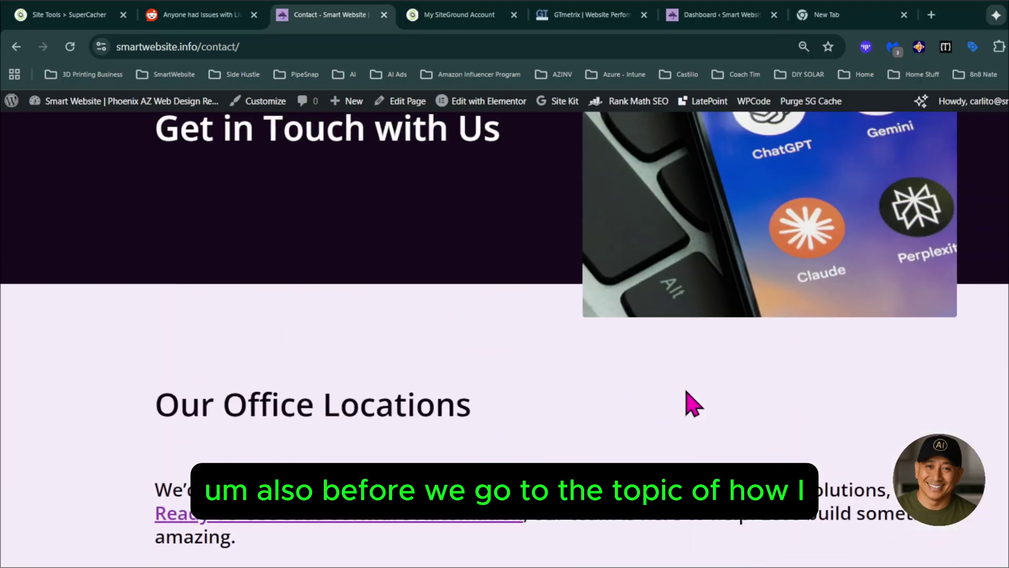
scroll(692, 404, "up", 5)
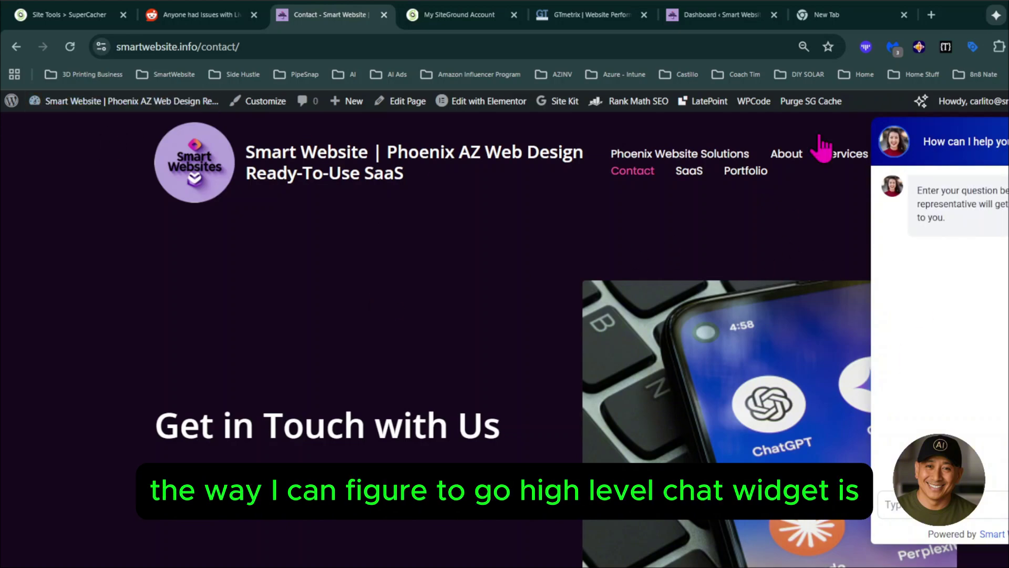
Confirm LeadConnector's chat widget is enabled using Chat Widget1, then switch to My SiteGround Account.
mouse_move(60, 106)
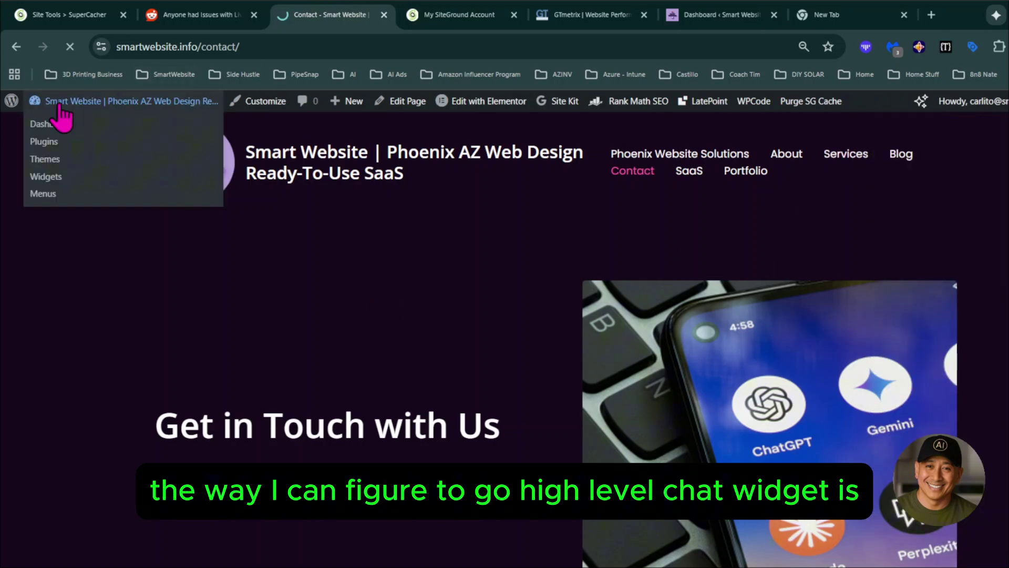
left_click(57, 126)
scroll(90, 412, "down", 2)
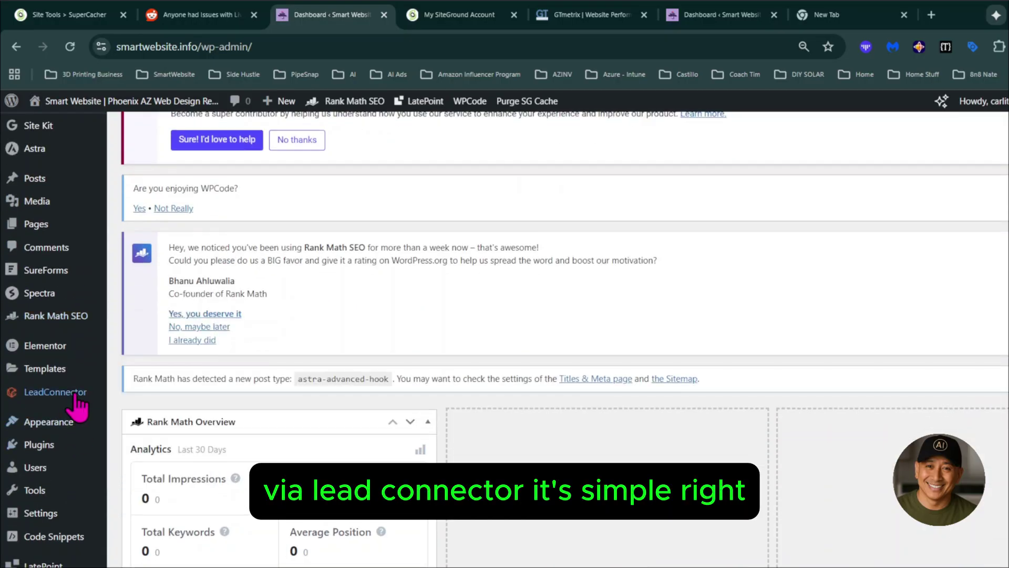
left_click(76, 400)
scroll(429, 373, "down", 2)
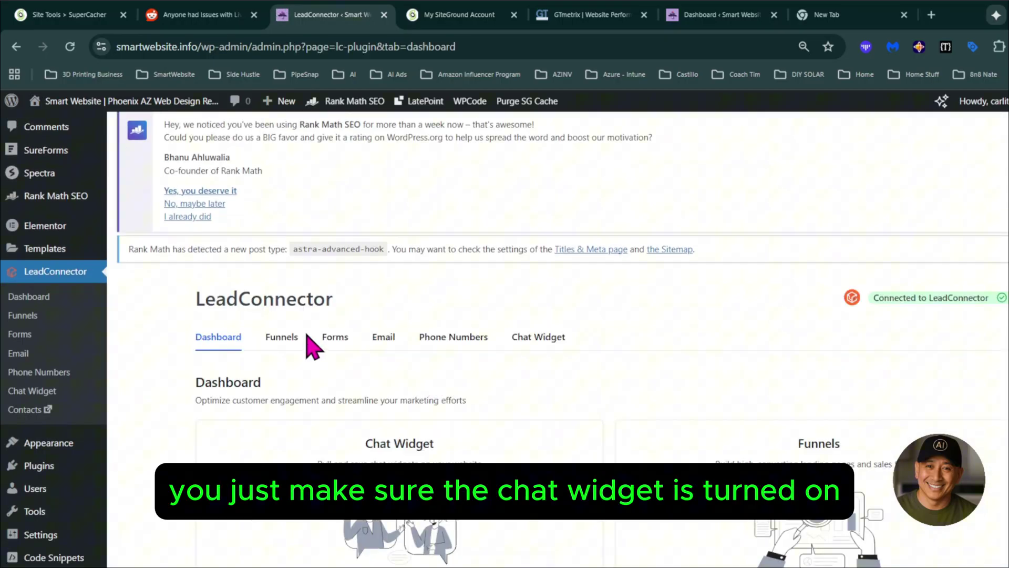
left_click(538, 333)
scroll(615, 409, "down", 3)
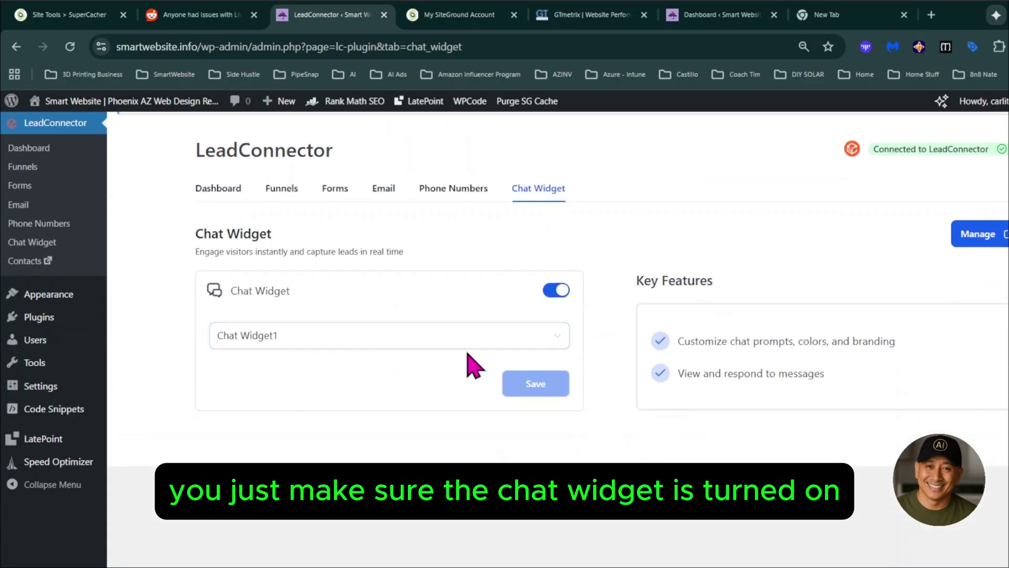
left_click(370, 342)
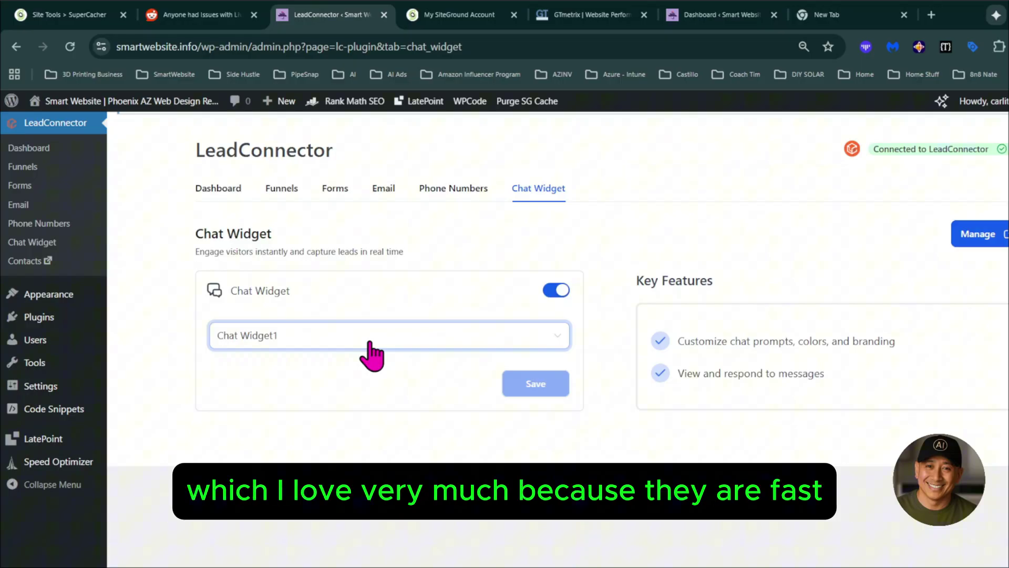
left_click(456, 14)
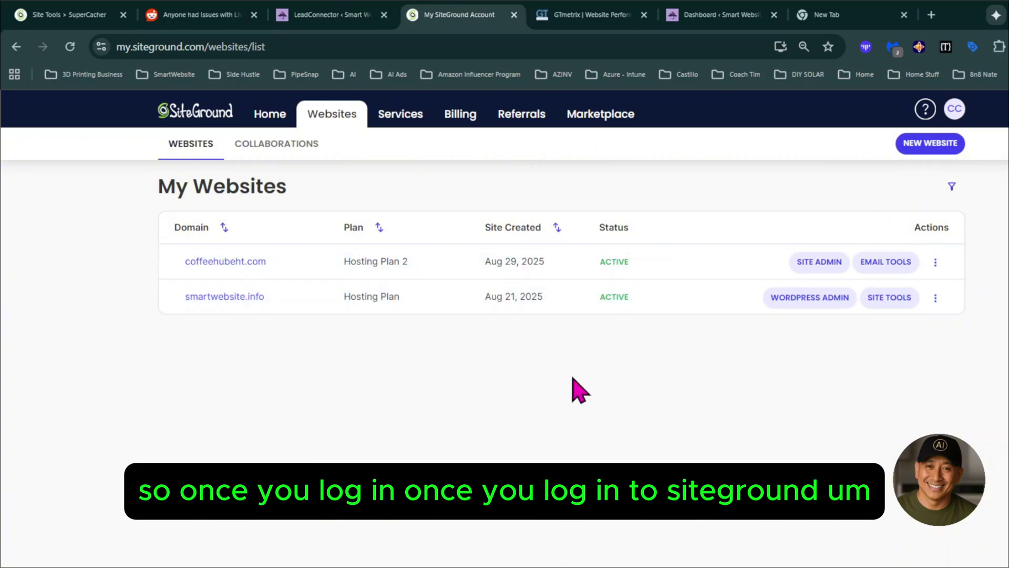
View the SiteGround Home and Referrals pages, then launch Site Tools for smartwebsite.info.
left_click(275, 116)
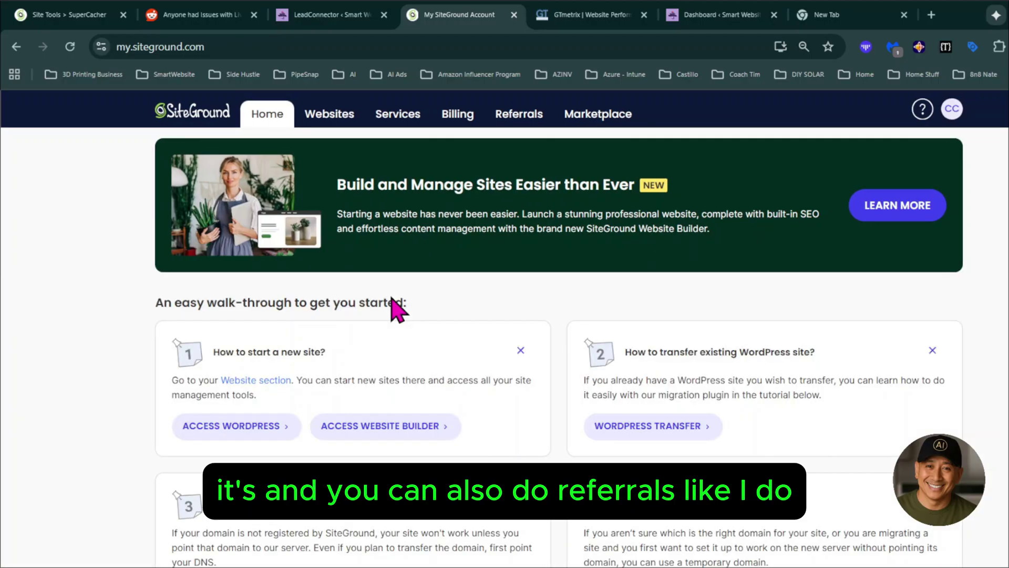
left_click(521, 128)
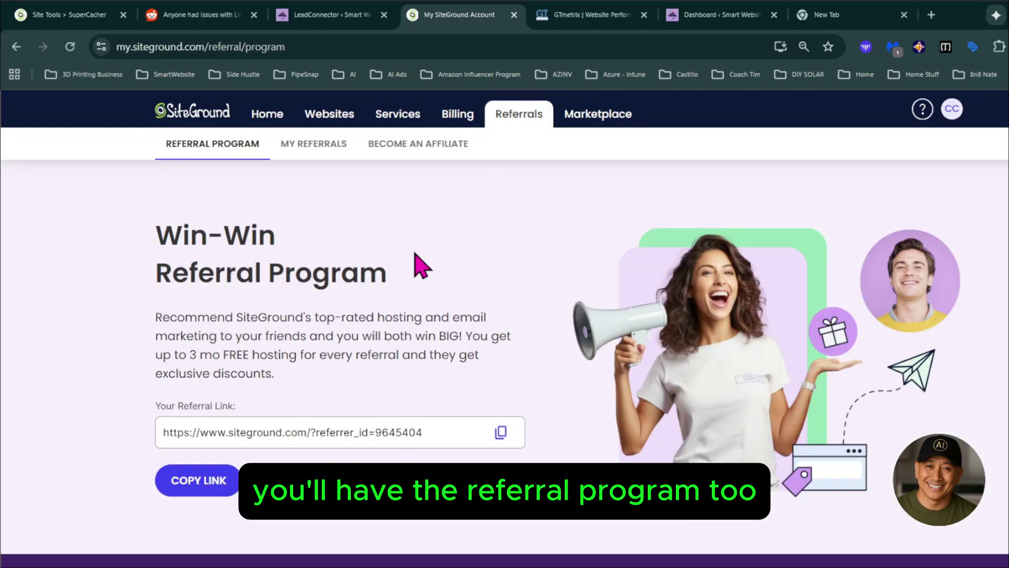
left_click(338, 124)
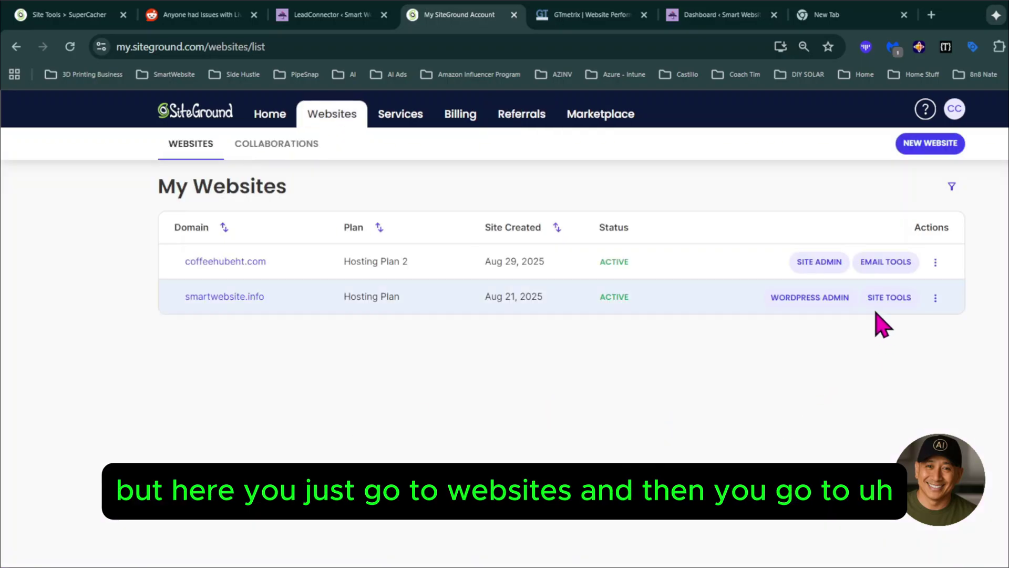
left_click(901, 300)
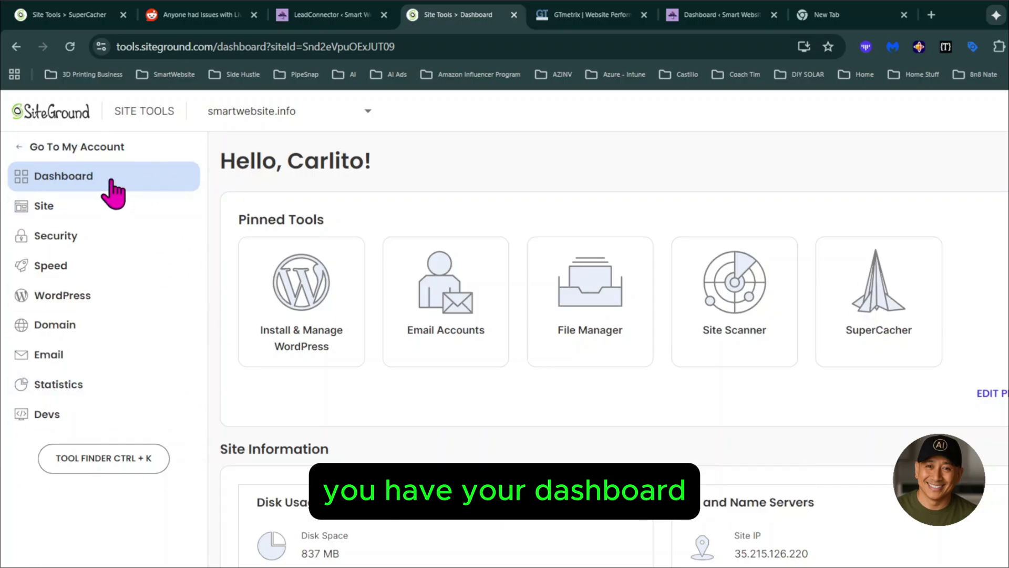
Expand Site tools, view the File Manager, then go to FTP Accounts.
left_click(63, 213)
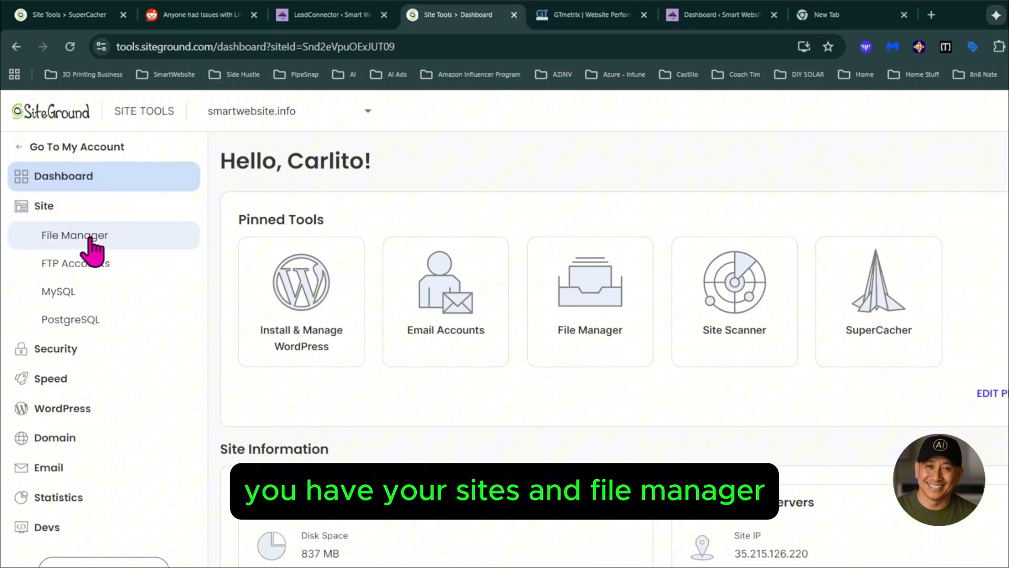
left_click(91, 239)
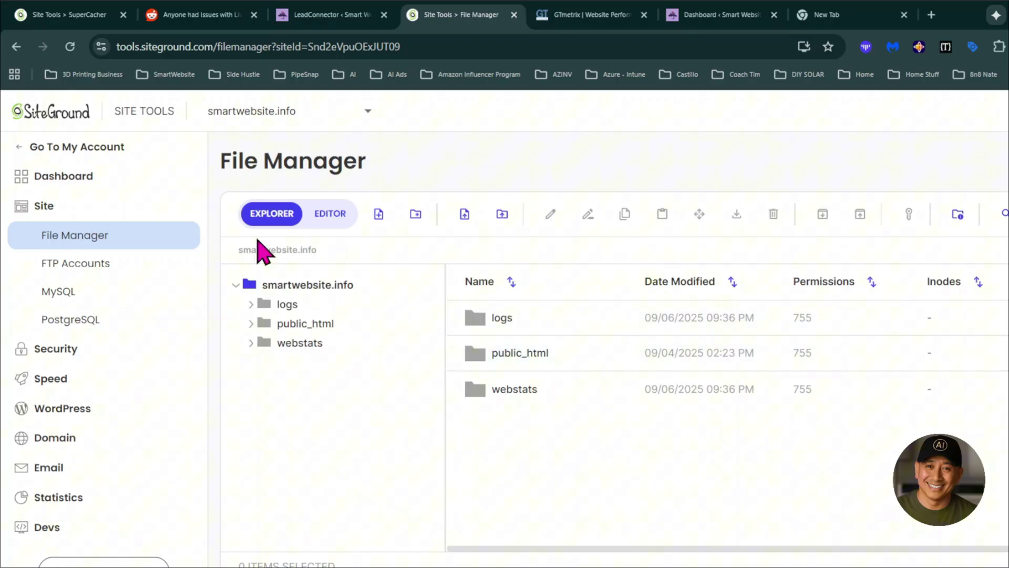
left_click(87, 264)
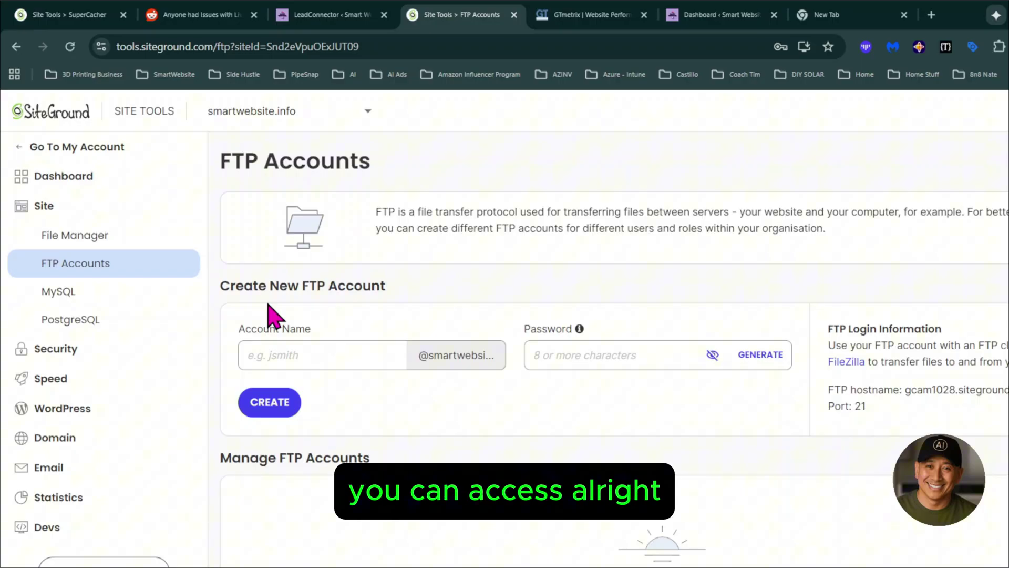
Browse the MySQL Manager's databases, users and remote access sections.
left_click(70, 292)
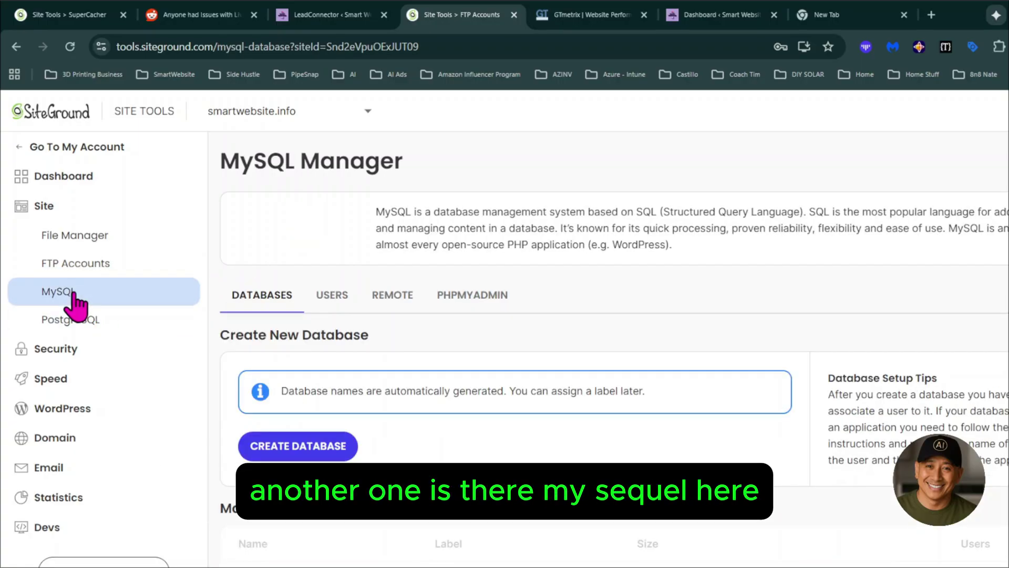
scroll(557, 442, "down", 1)
scroll(557, 441, "up", 1)
scroll(557, 441, "down", 1)
scroll(557, 441, "up", 1)
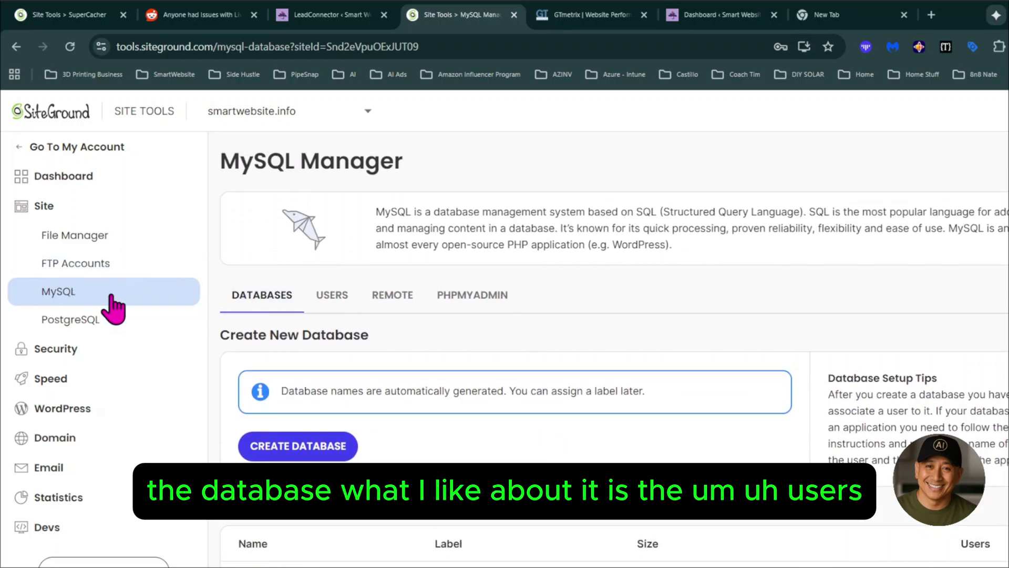
left_click(332, 294)
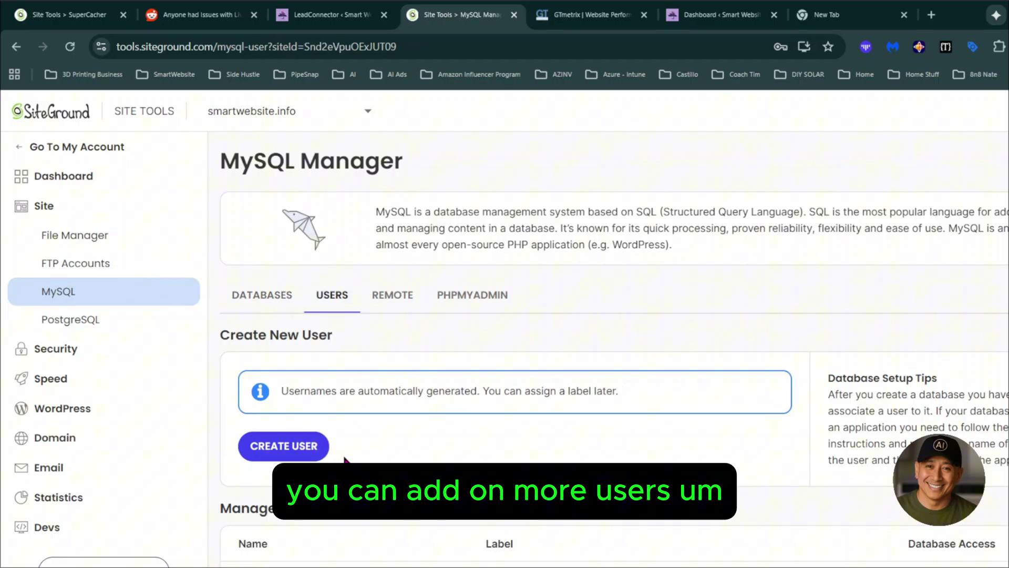
left_click(392, 295)
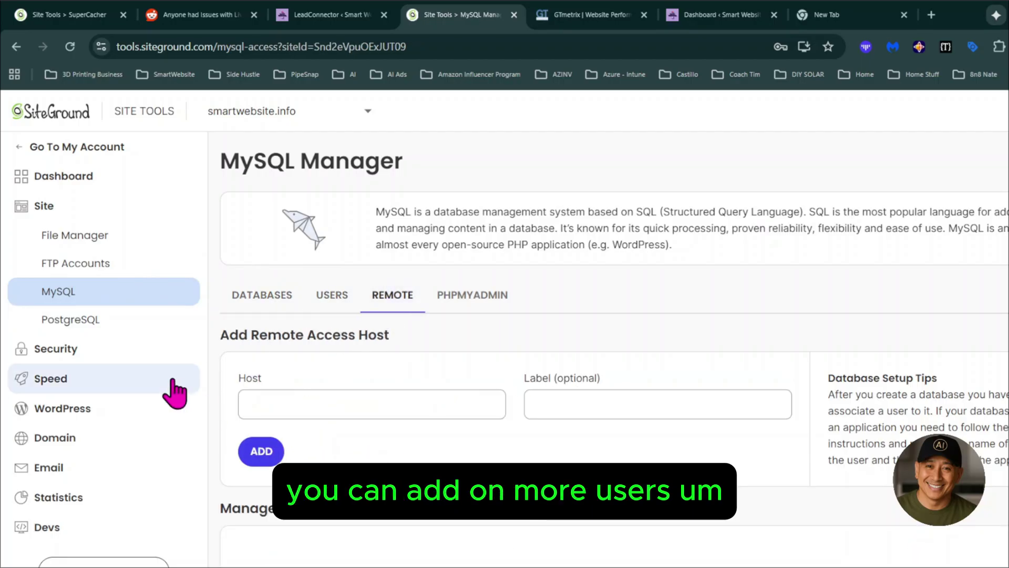
Check the PostgreSQL Manager's users and databases sections and expand the Security tools.
left_click(94, 326)
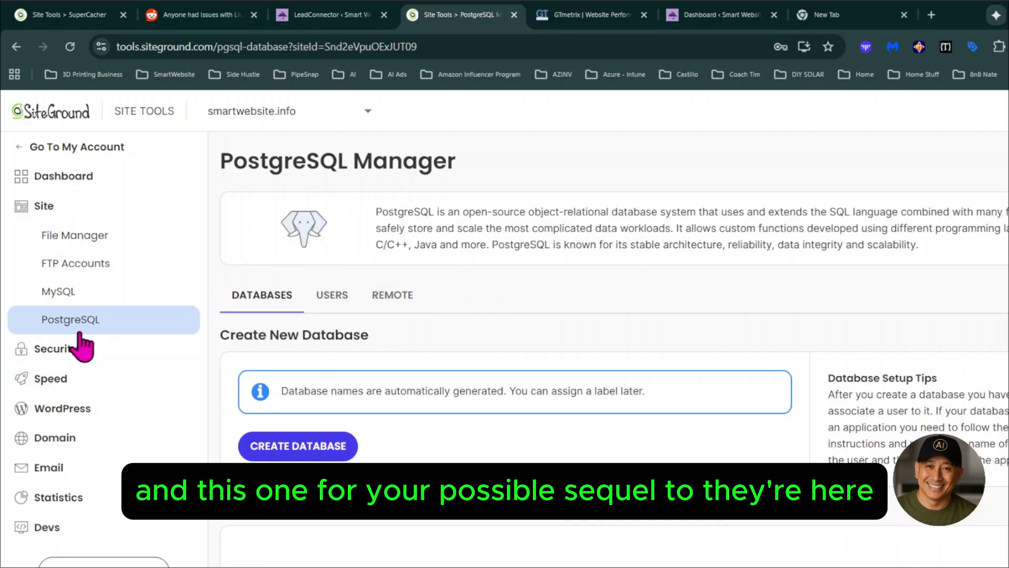
left_click(333, 302)
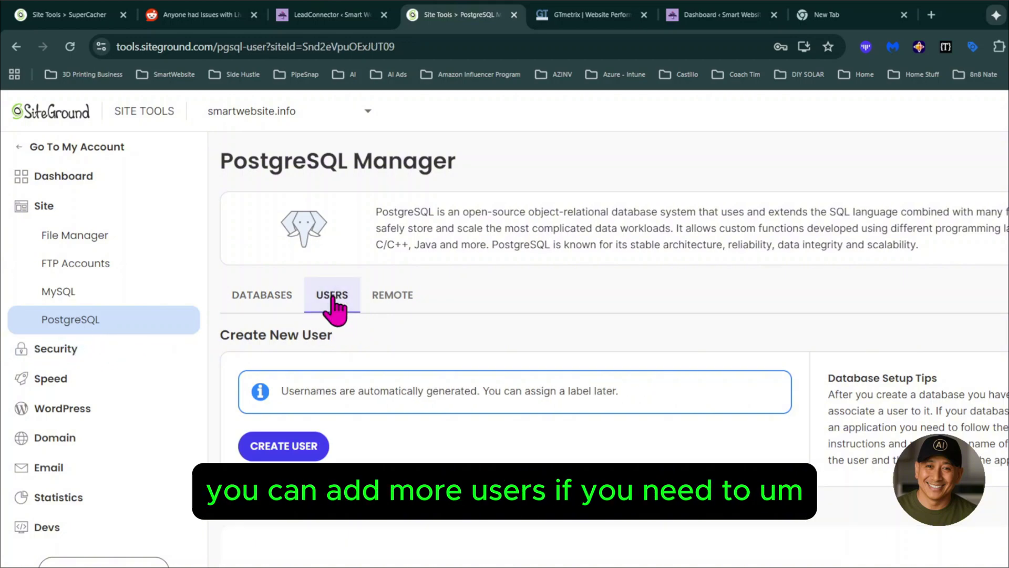
left_click(260, 296)
left_click(64, 366)
scroll(157, 316, "down", 1)
scroll(58, 245, "up", 1)
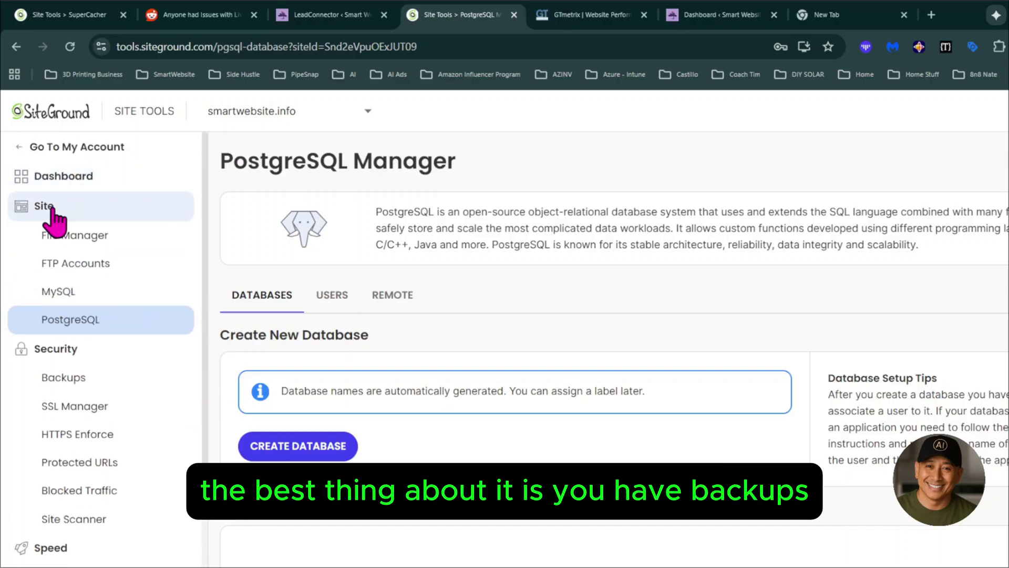
On Backups, browse daily and manual backups, then show Restore and Download for the newest hourly backup.
left_click(62, 379)
scroll(484, 383, "down", 5)
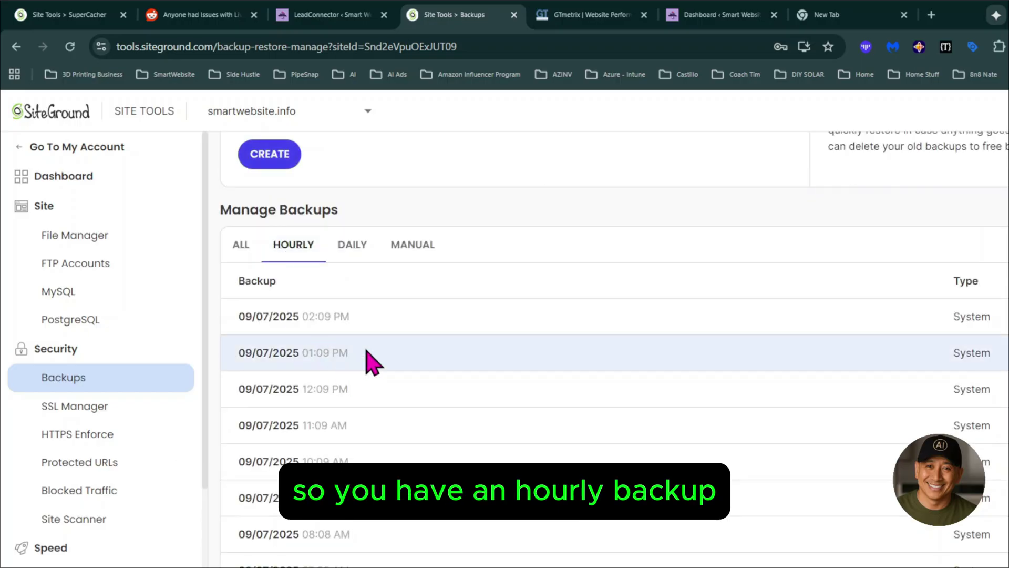
scroll(368, 361, "down", 4)
scroll(368, 361, "up", 4)
left_click(353, 176)
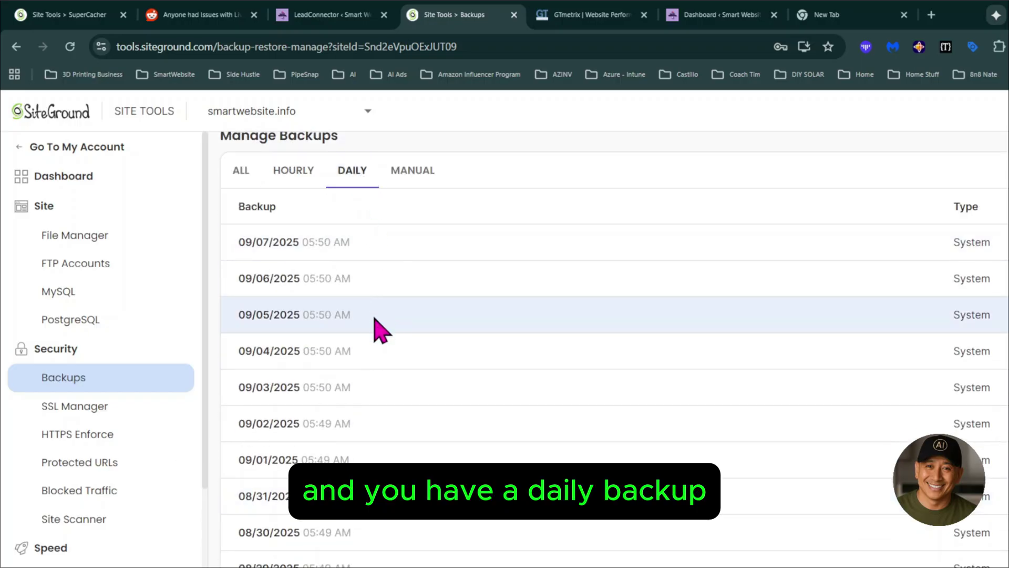
left_click(407, 178)
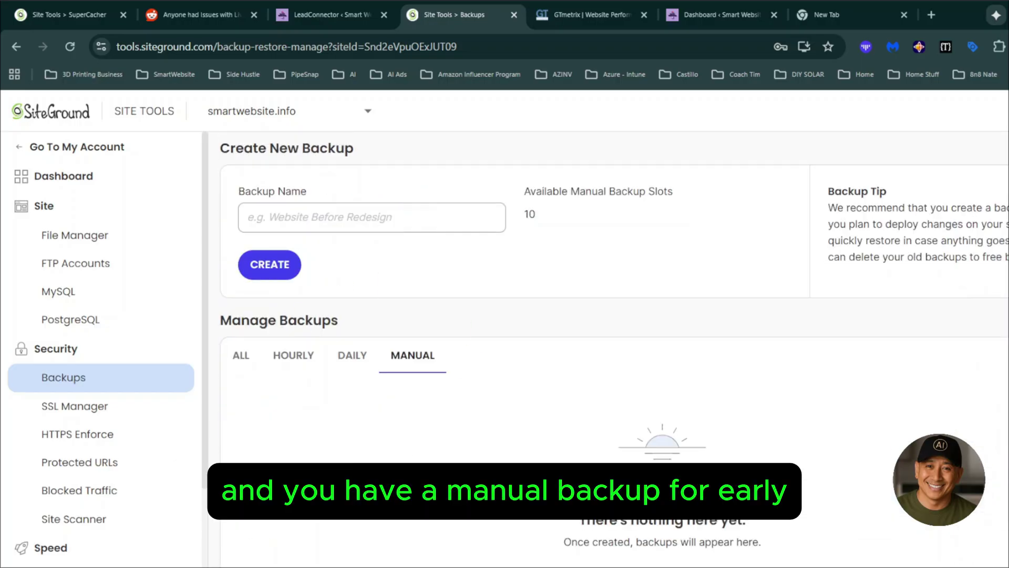
left_click(292, 359)
scroll(489, 396, "down", 3)
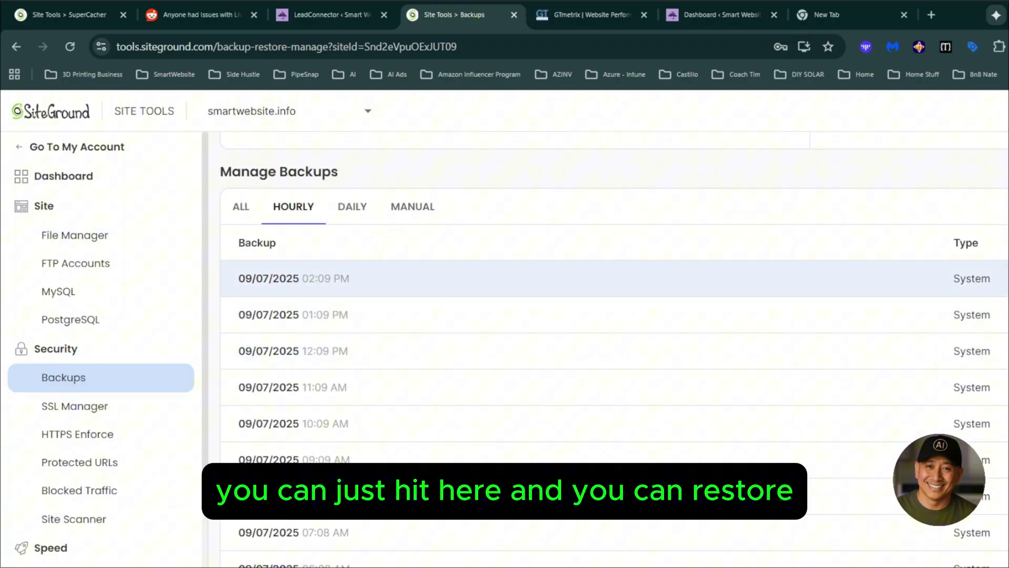
left_click(998, 279)
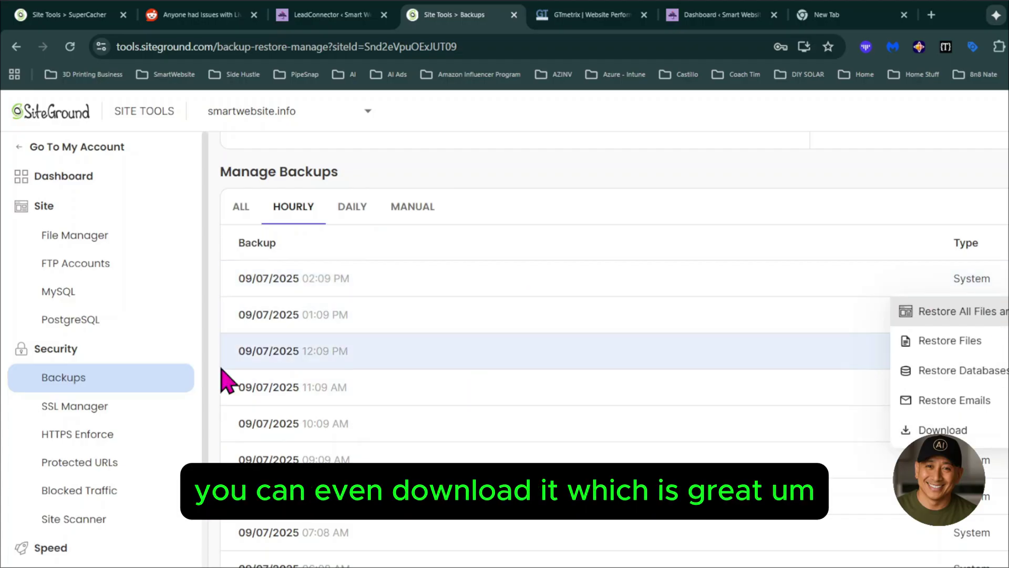
Review the SSL Manager, HTTPS Enforce and Protected URLs pages.
left_click(76, 412)
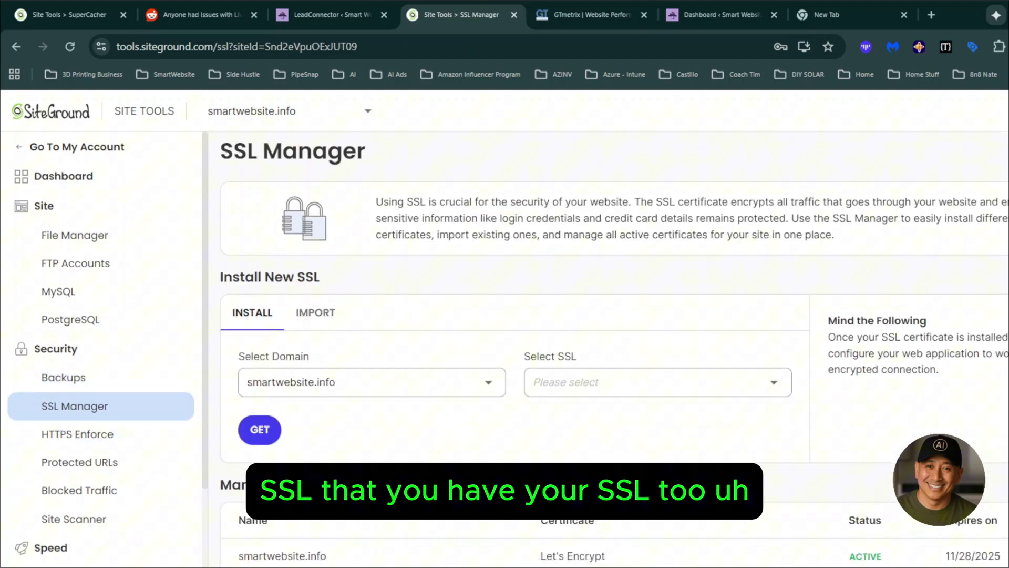
left_click(100, 436)
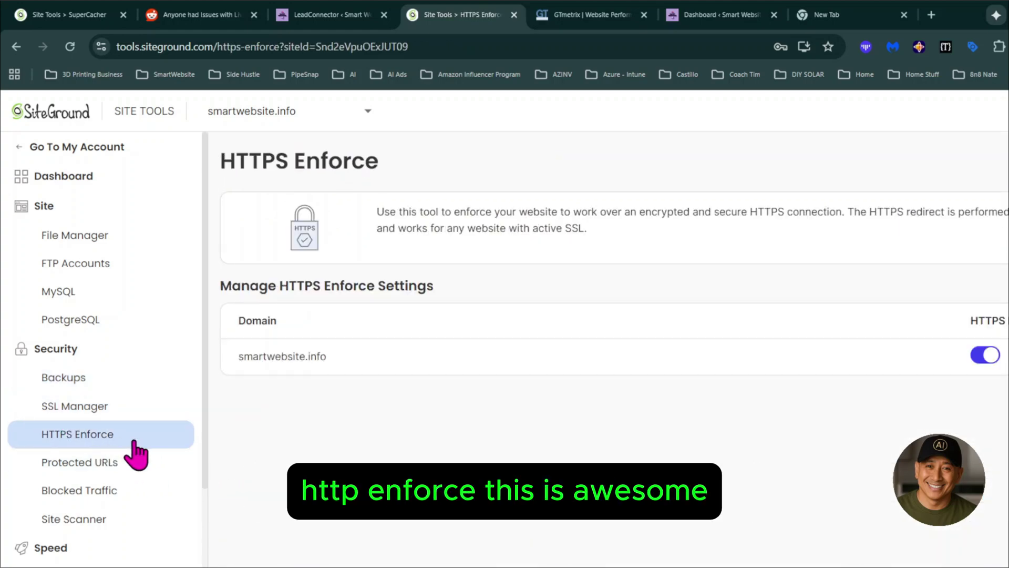
left_click(118, 465)
scroll(263, 415, "down", 2)
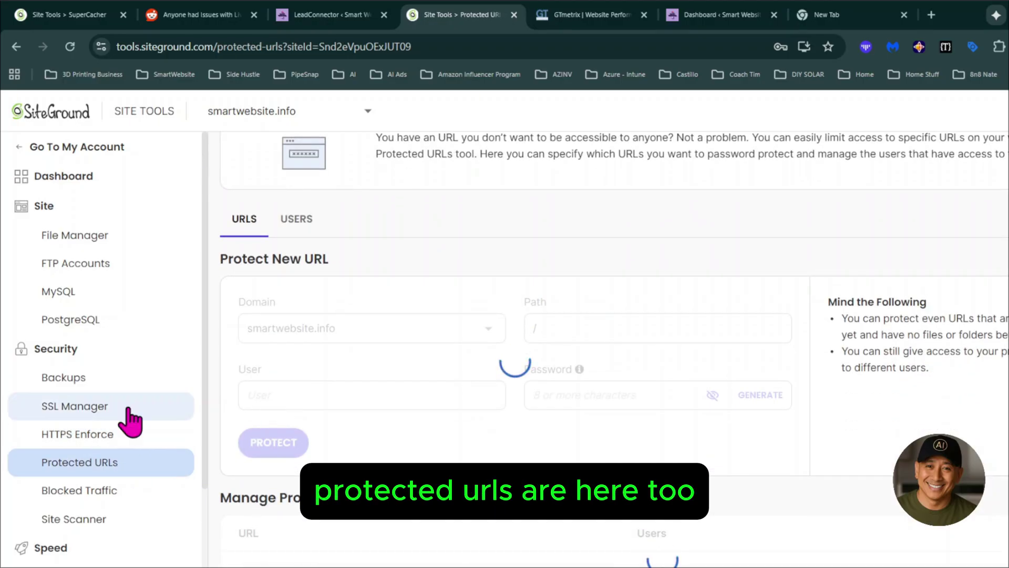
scroll(95, 430, "down", 3)
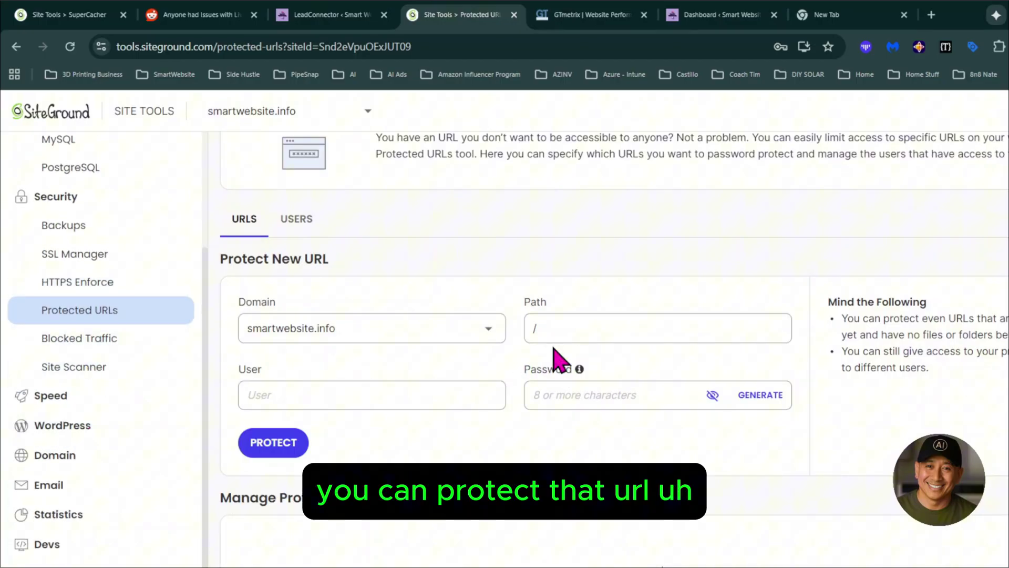
Look at Blocked Traffic's country blocking option, then return to IP address blocking.
left_click(101, 347)
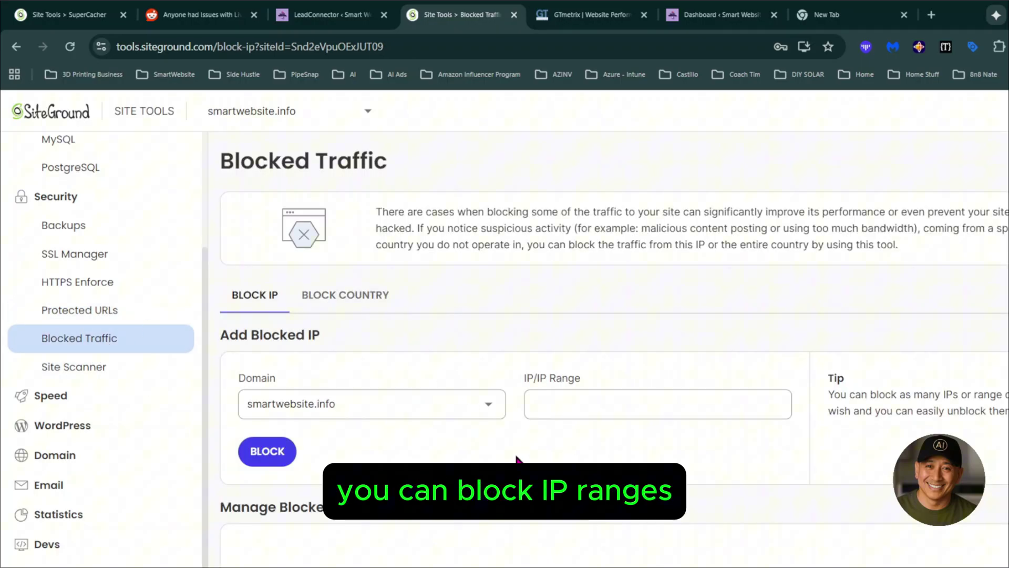
left_click(379, 316)
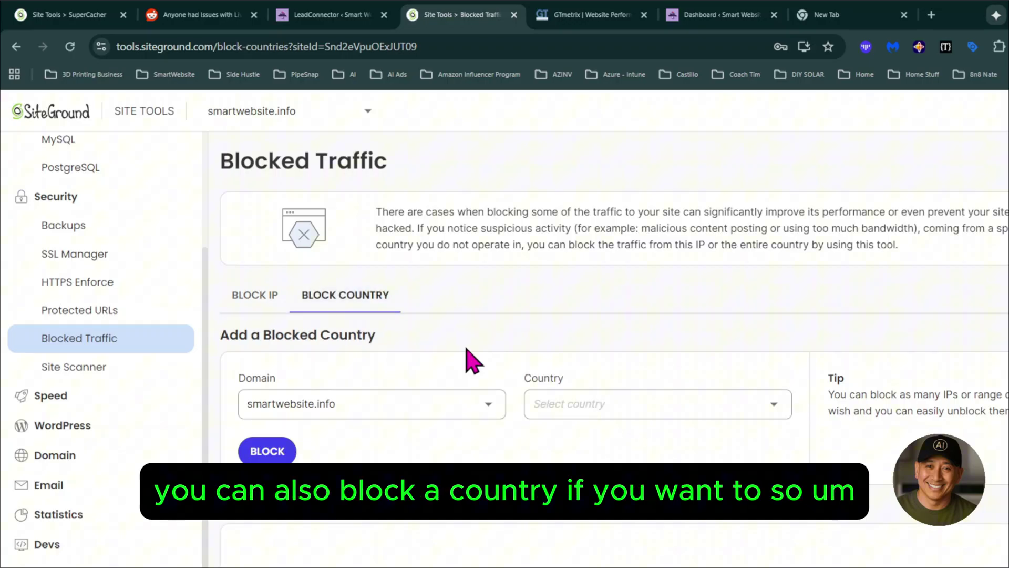
left_click(260, 300)
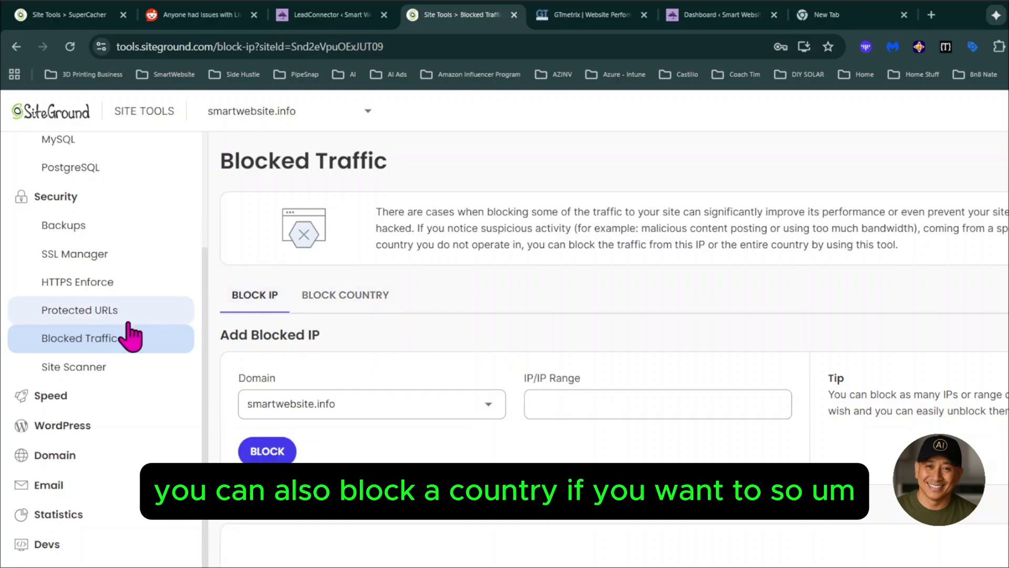
Review the Site Scanner's daily scan history showing no malware, then expand the Speed tools.
left_click(121, 366)
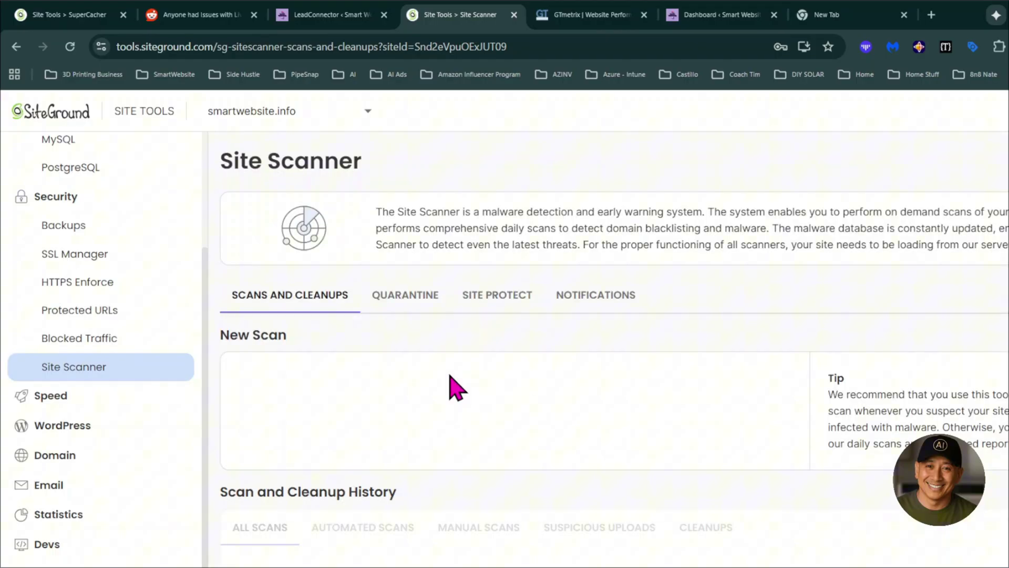
scroll(427, 440, "down", 2)
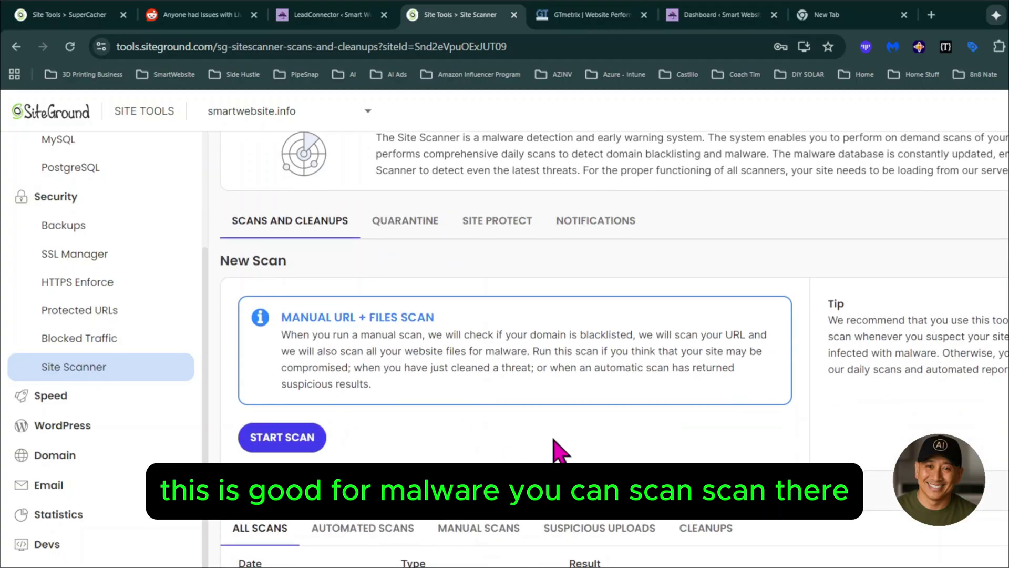
scroll(552, 450, "down", 2)
scroll(568, 449, "up", 1)
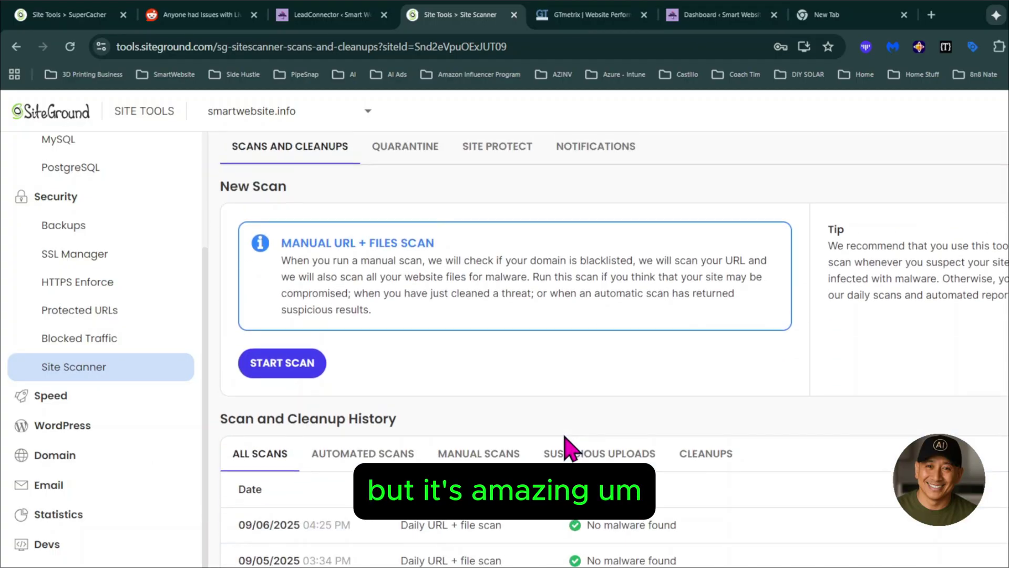
scroll(565, 425, "down", 2)
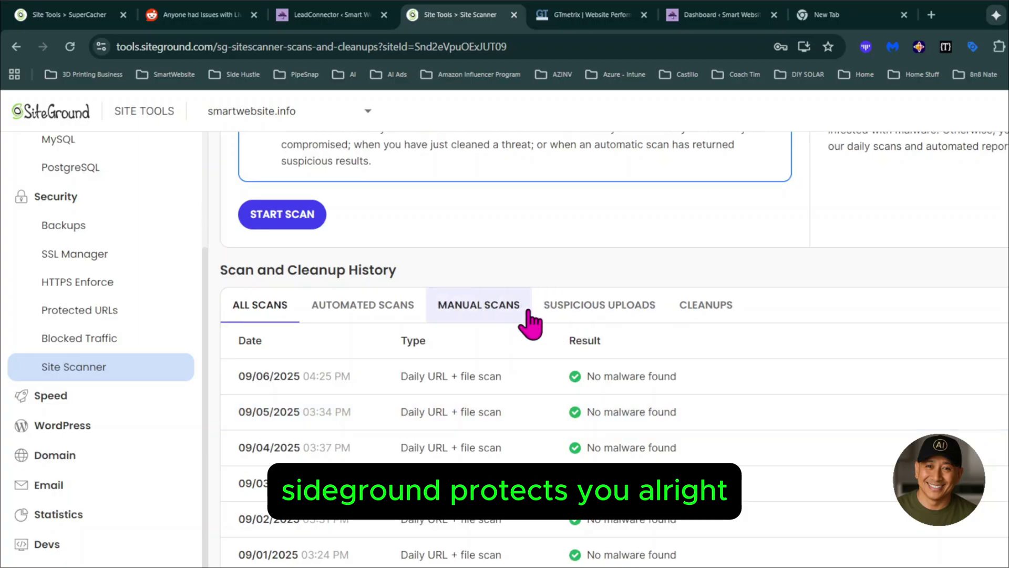
scroll(357, 410, "down", 2)
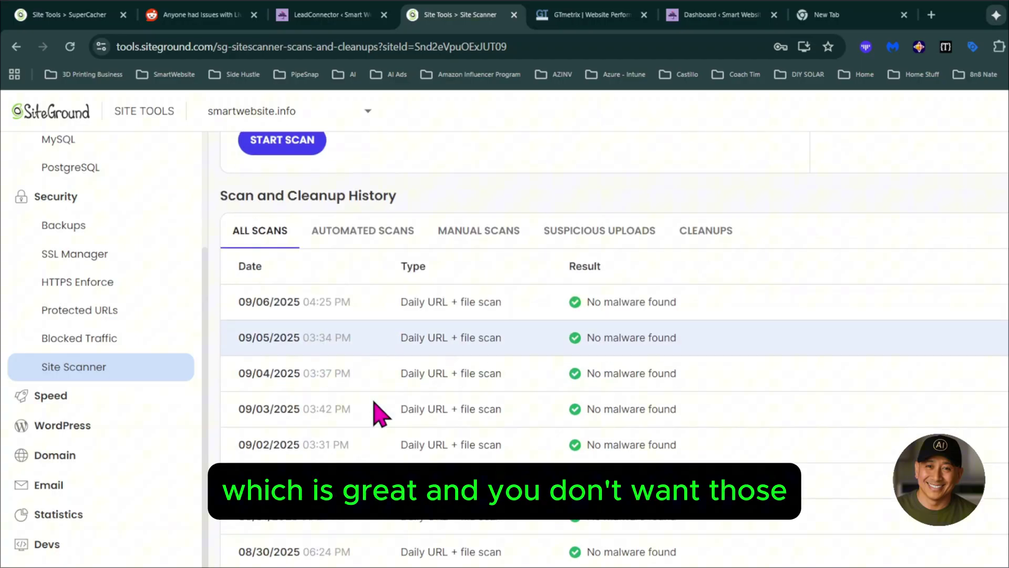
scroll(336, 395, "up", 3)
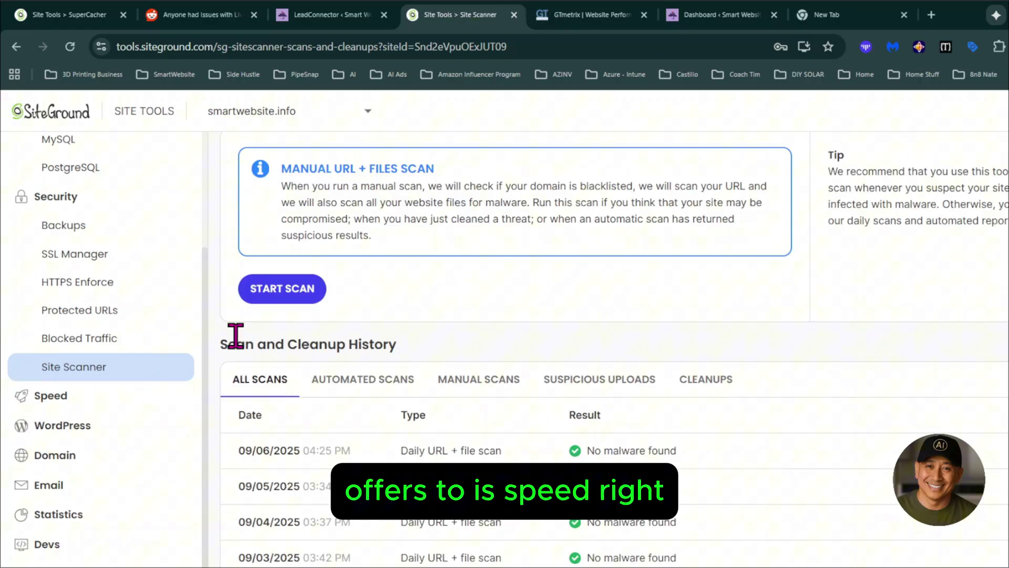
left_click(42, 396)
scroll(441, 447, "down", 2)
scroll(368, 368, "down", 1)
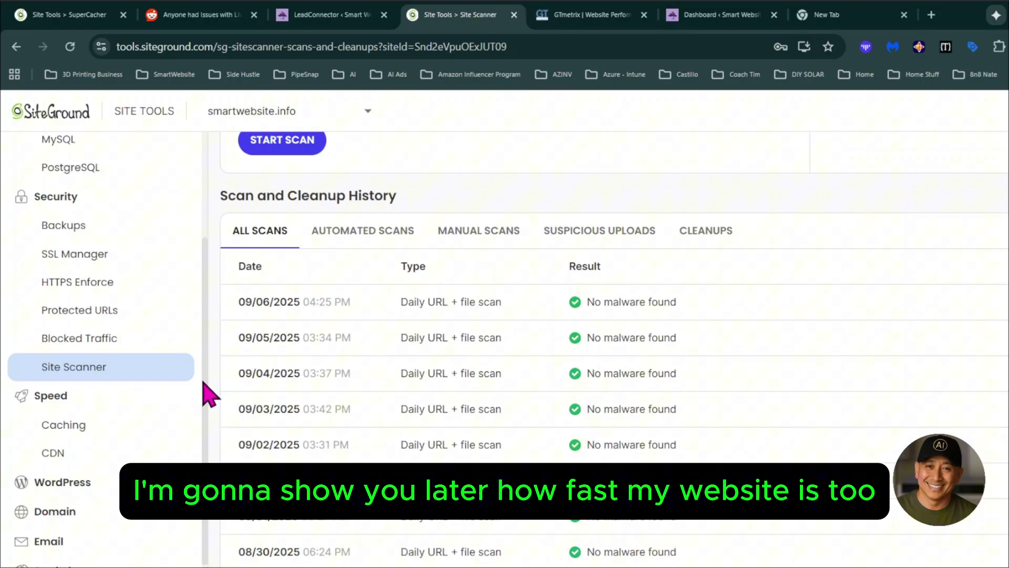
Flush the site's dynamic cache from SuperCacher's Dynamic Cache section.
left_click(81, 435)
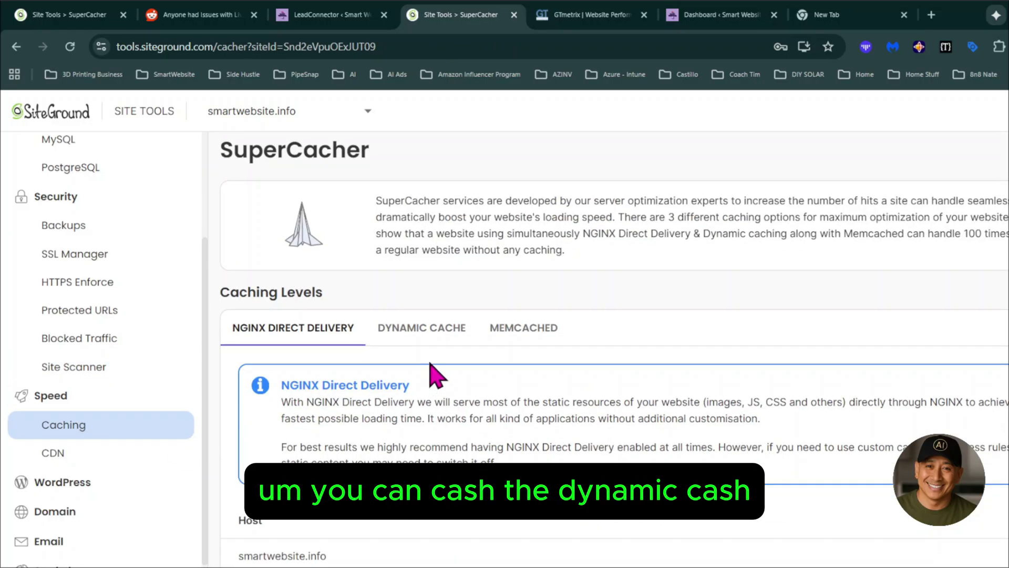
left_click(421, 327)
scroll(628, 415, "down", 1)
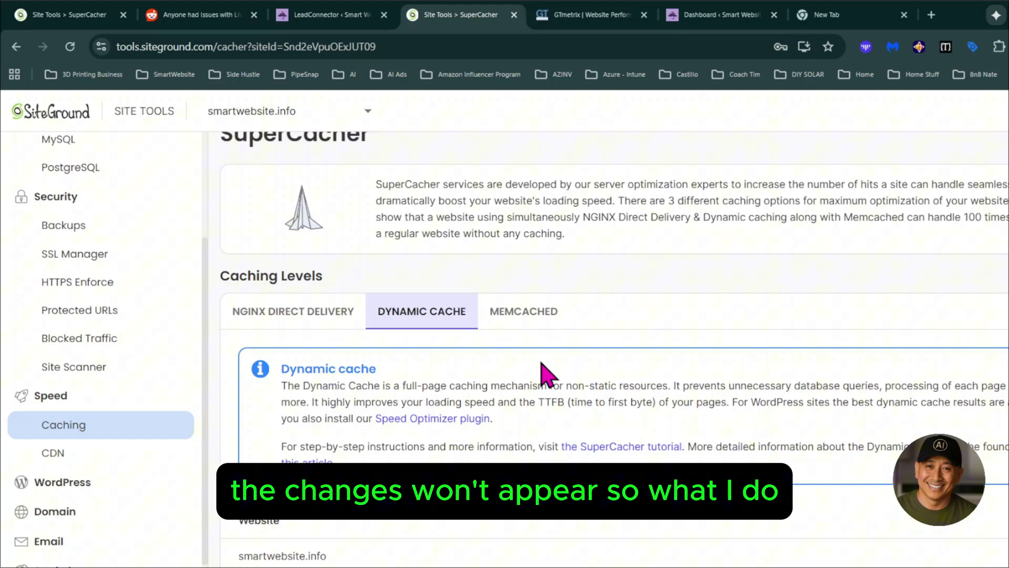
left_click(347, 16)
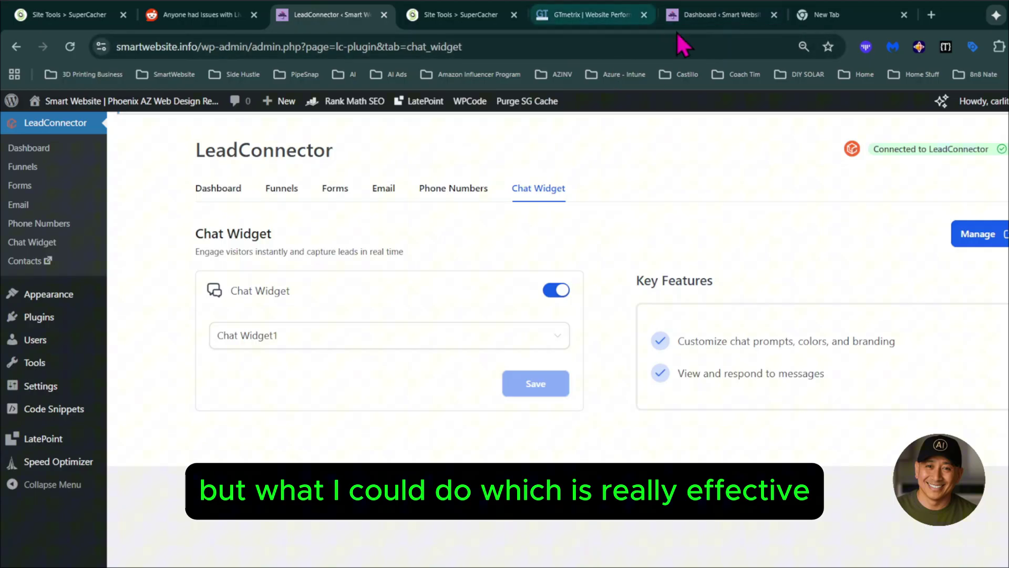
left_click(461, 16)
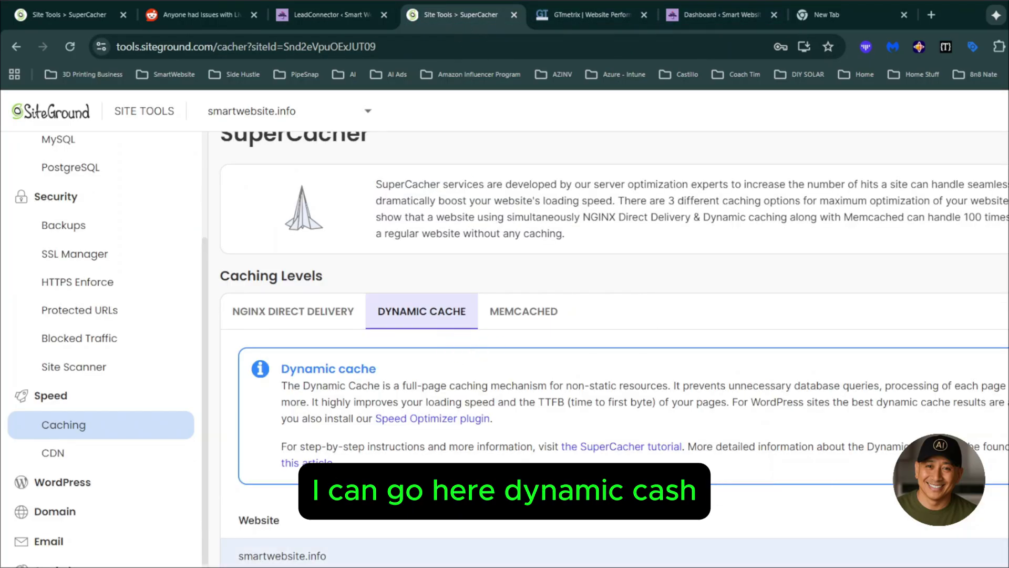
left_click(999, 556)
Flush Memcached for smartwebsite.info.
left_click(524, 311)
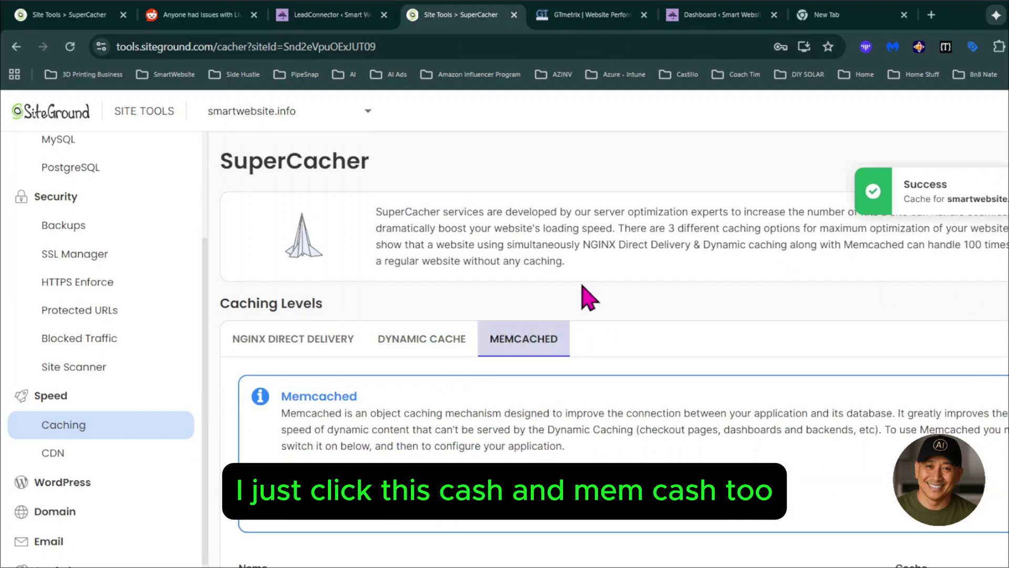
scroll(984, 513, "down", 1)
left_click(996, 556)
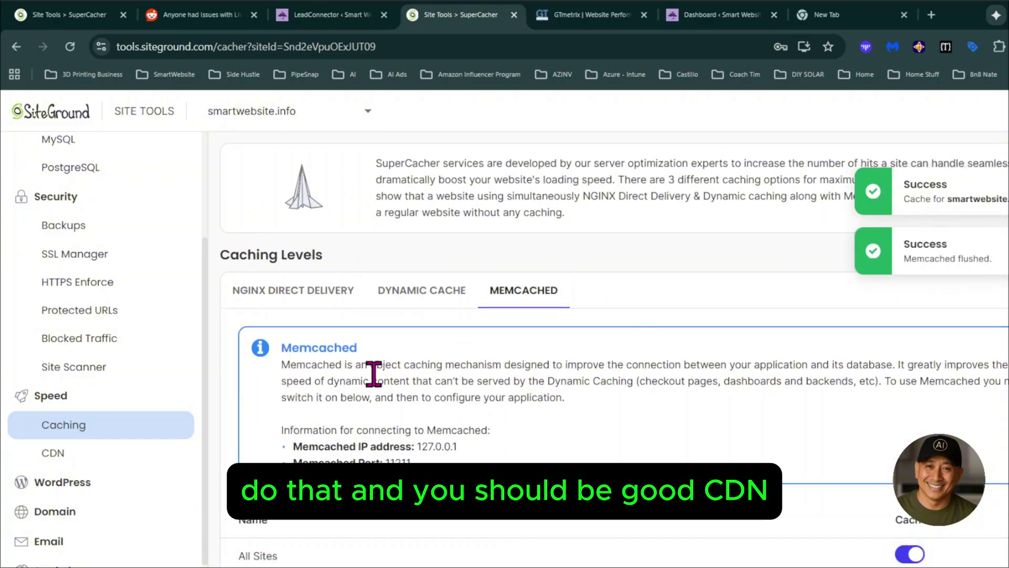
Review the CDN page comparing the free Basic and Premium plans.
left_click(67, 457)
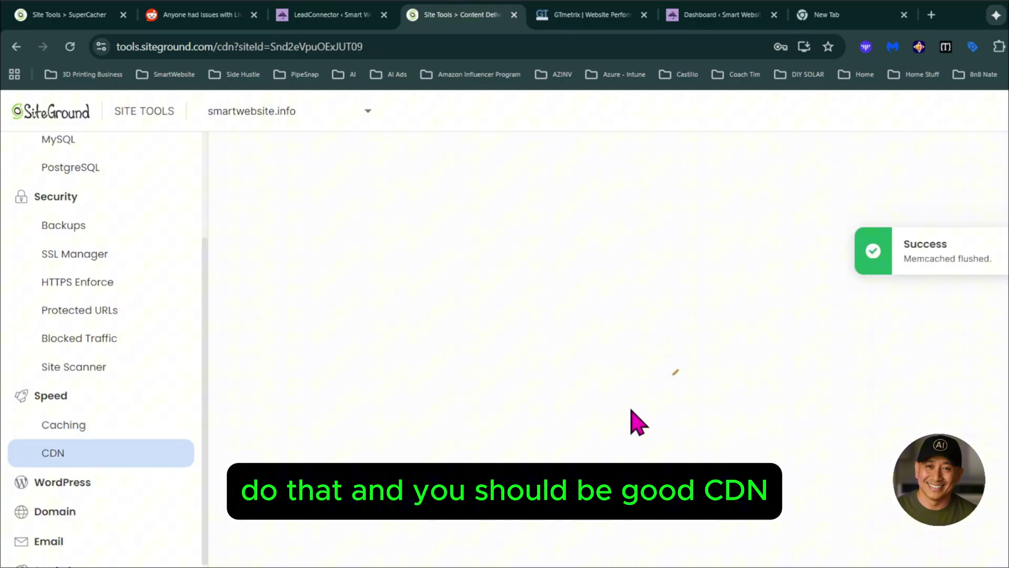
scroll(415, 315, "down", 5)
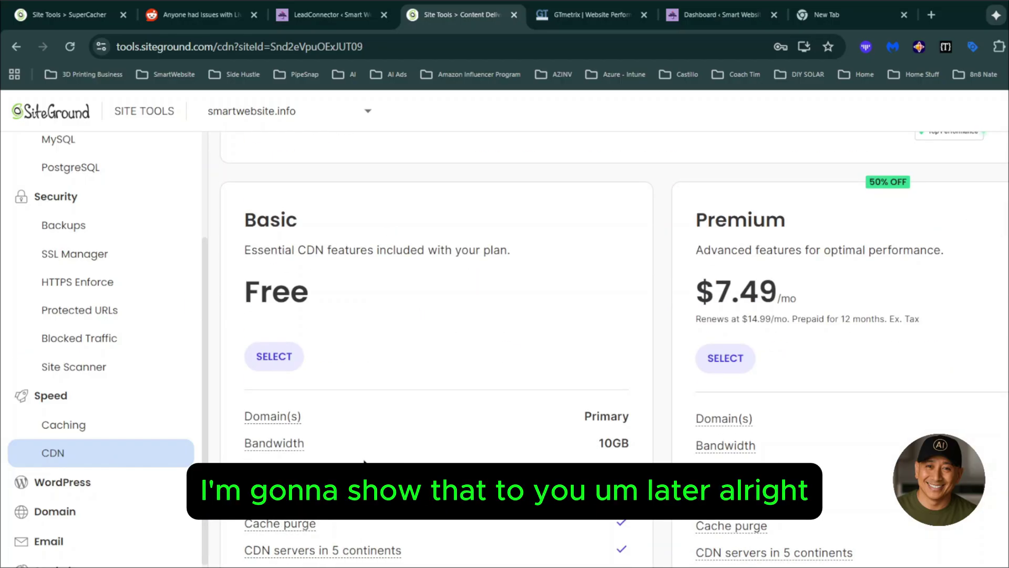
scroll(467, 419, "down", 5)
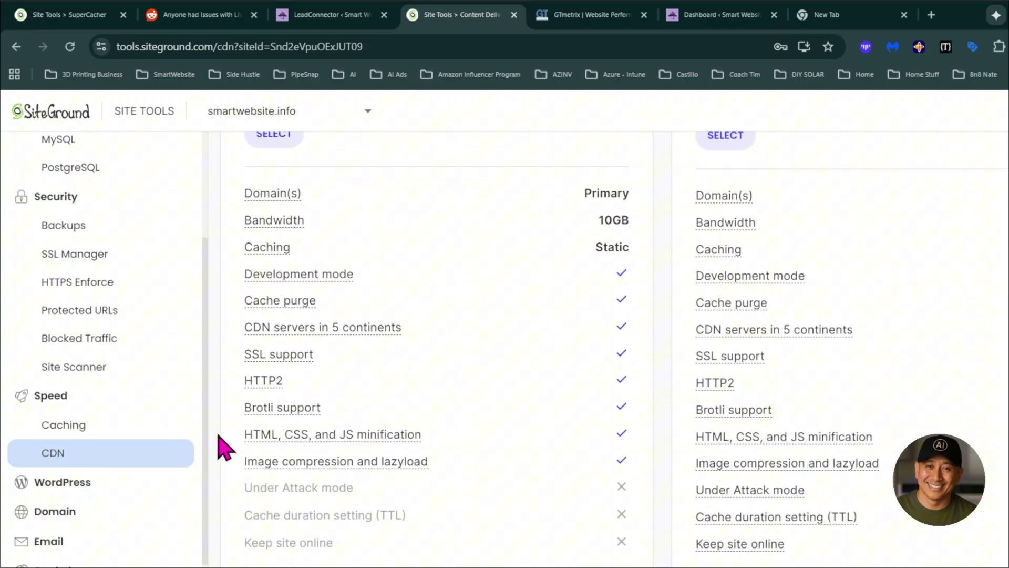
Expand the WordPress tools and look over the Staging and Migrate pages.
left_click(97, 482)
scroll(131, 399, "down", 3)
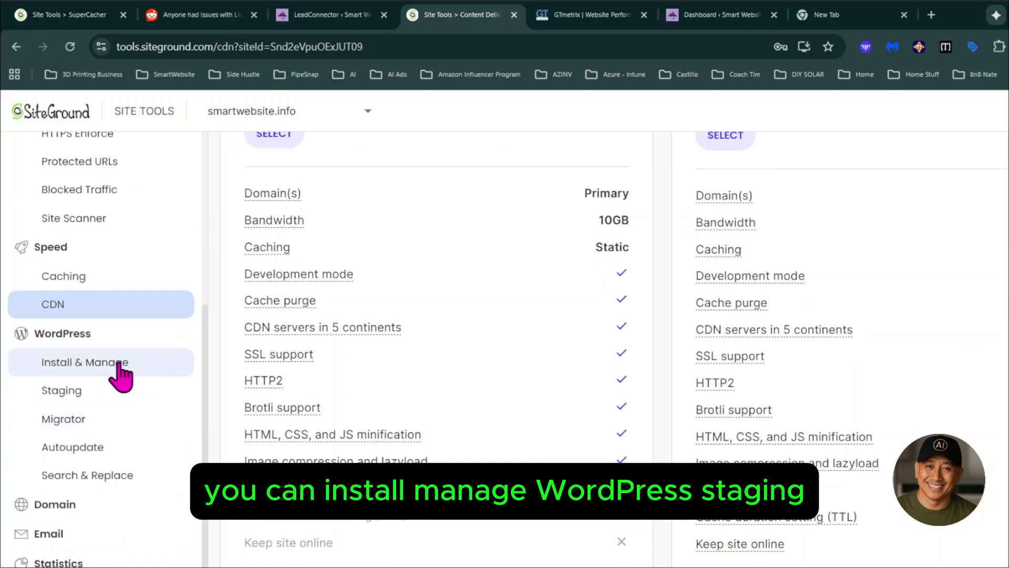
left_click(68, 399)
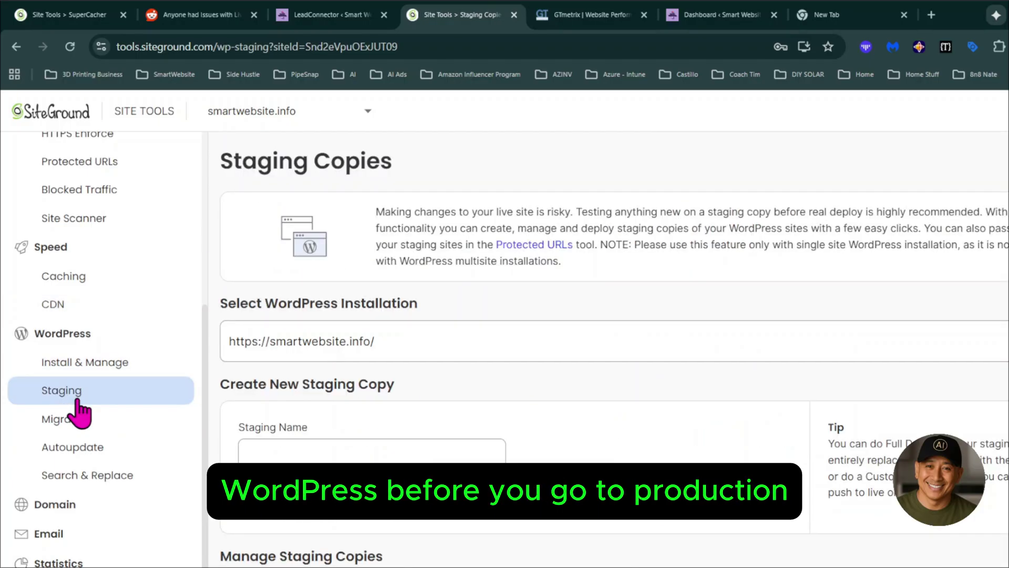
left_click(113, 425)
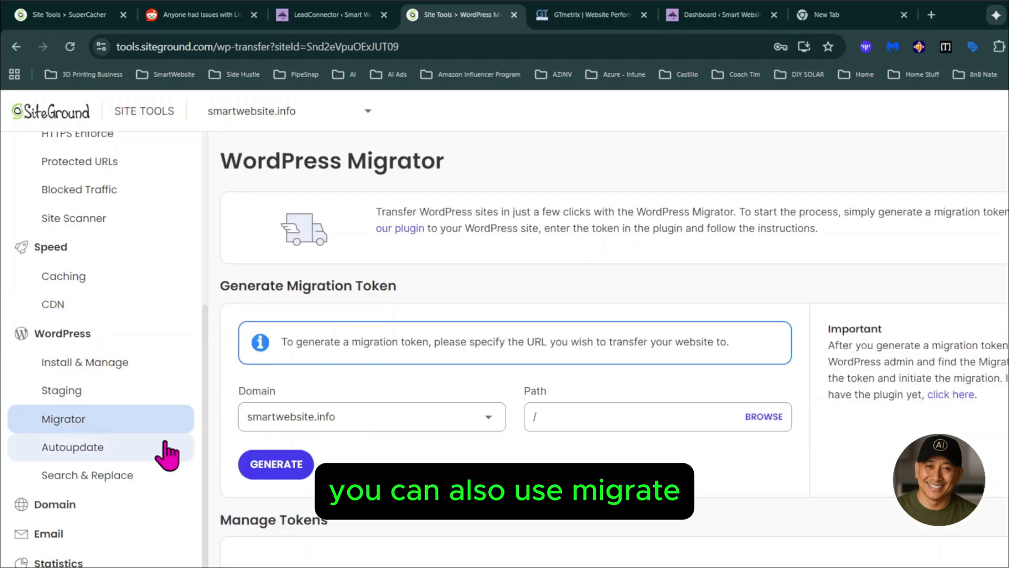
Review Autoupdate's release, last backup and plugin update settings, then go to Search & Replace.
left_click(111, 456)
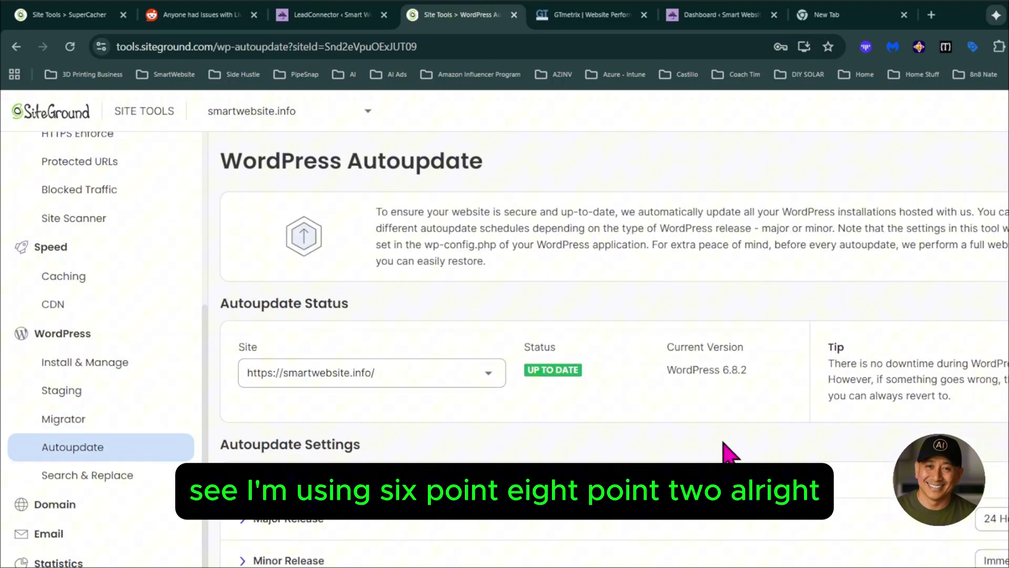
scroll(526, 436, "down", 3)
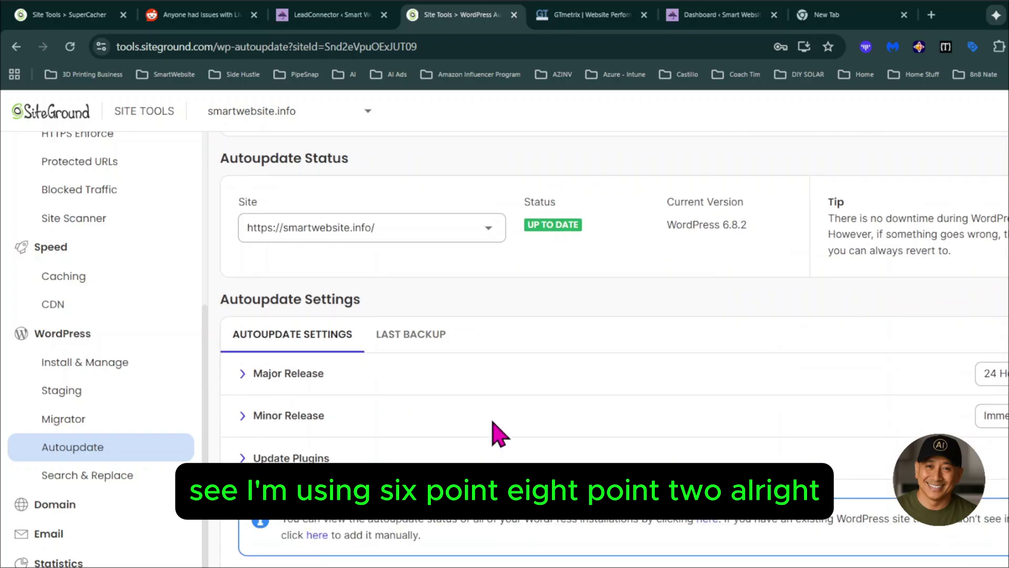
left_click(420, 343)
left_click(293, 462)
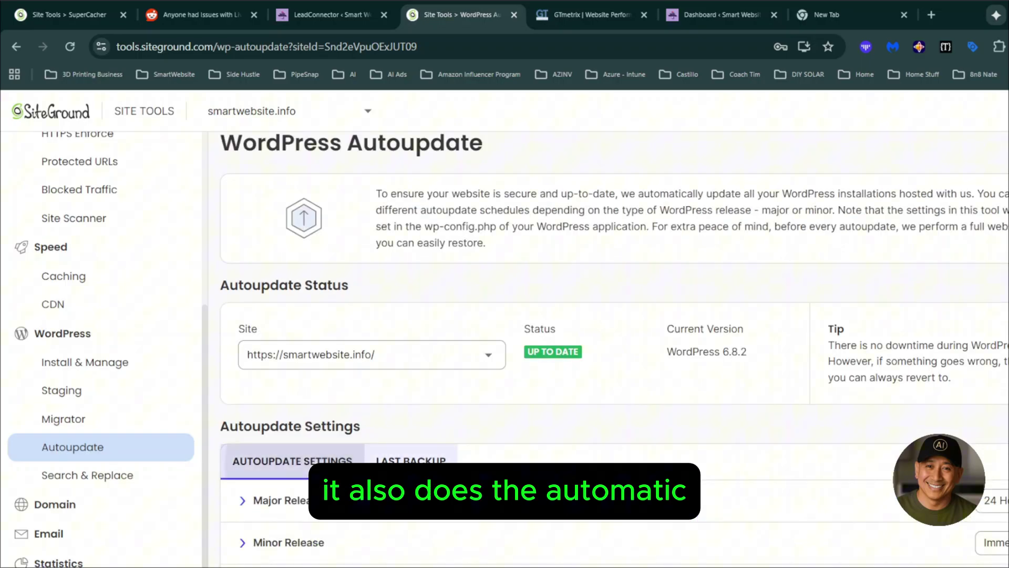
scroll(613, 349, "down", 3)
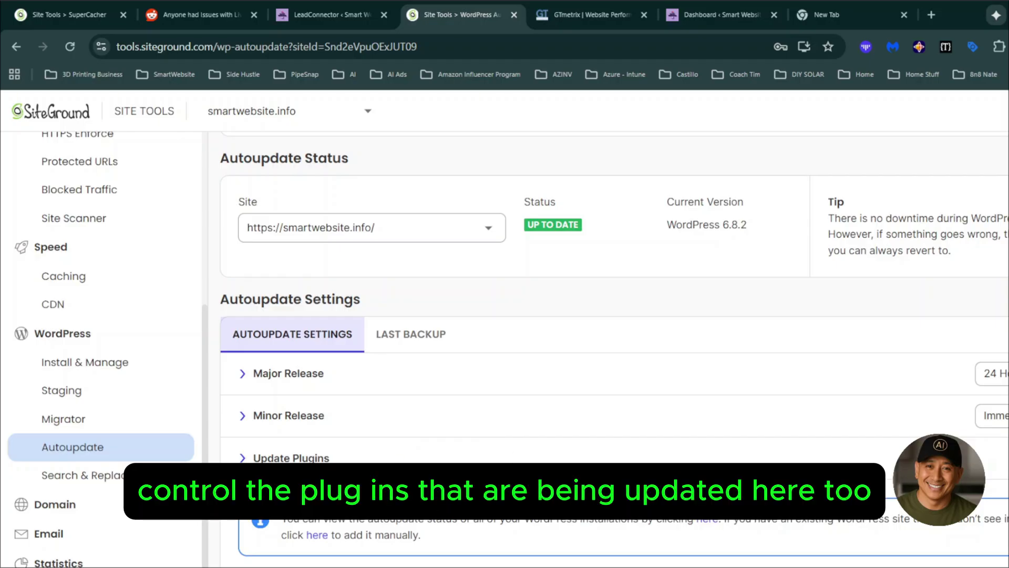
scroll(517, 420, "down", 1)
left_click(518, 418)
left_click(251, 418)
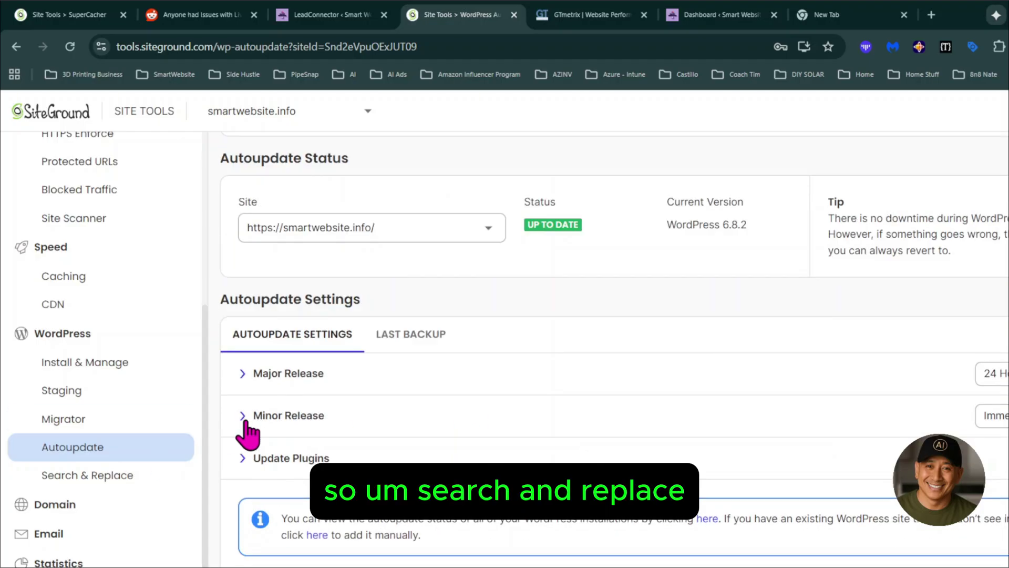
left_click(124, 479)
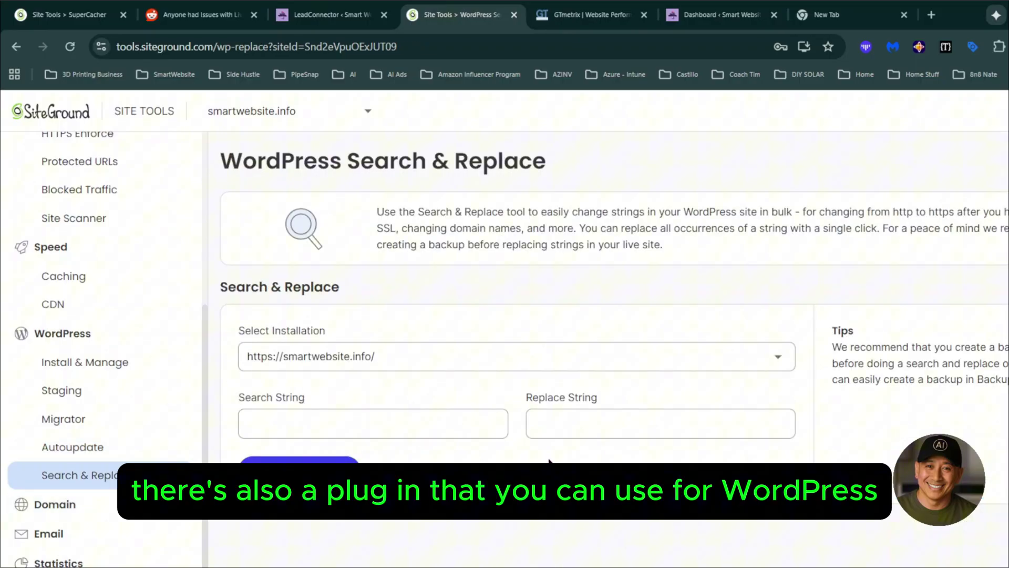
Look through the Parked Domains, Subdomains, Redirects and DNS Zone Editor pages.
left_click(63, 505)
left_click(117, 533)
scroll(168, 520, "down", 3)
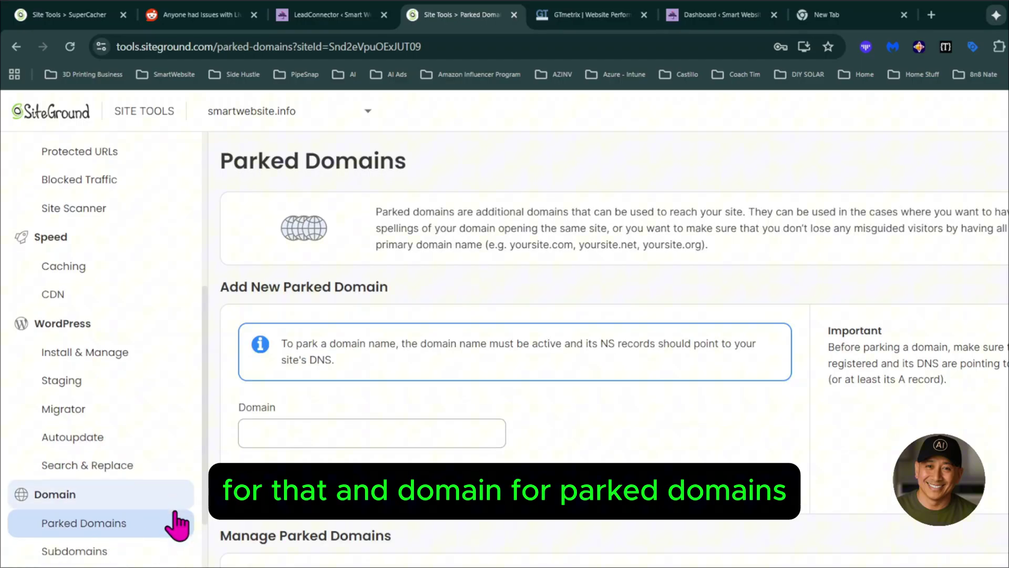
left_click(94, 402)
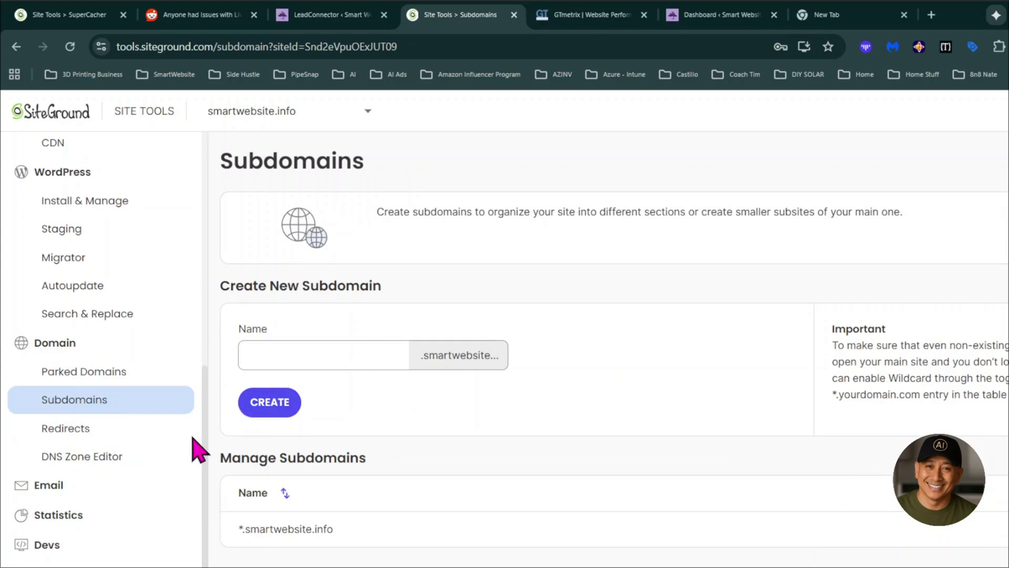
left_click(124, 430)
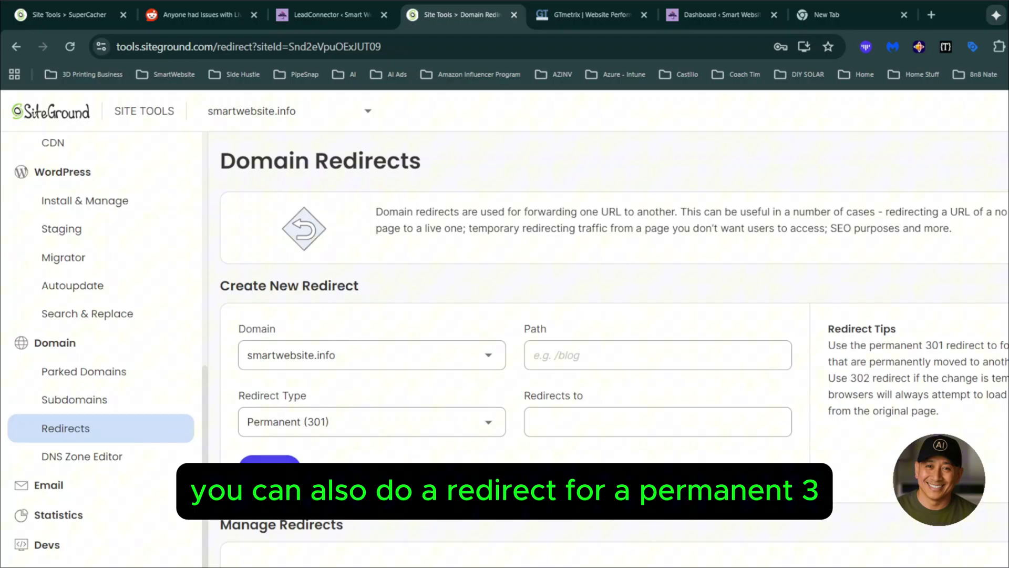
left_click(100, 459)
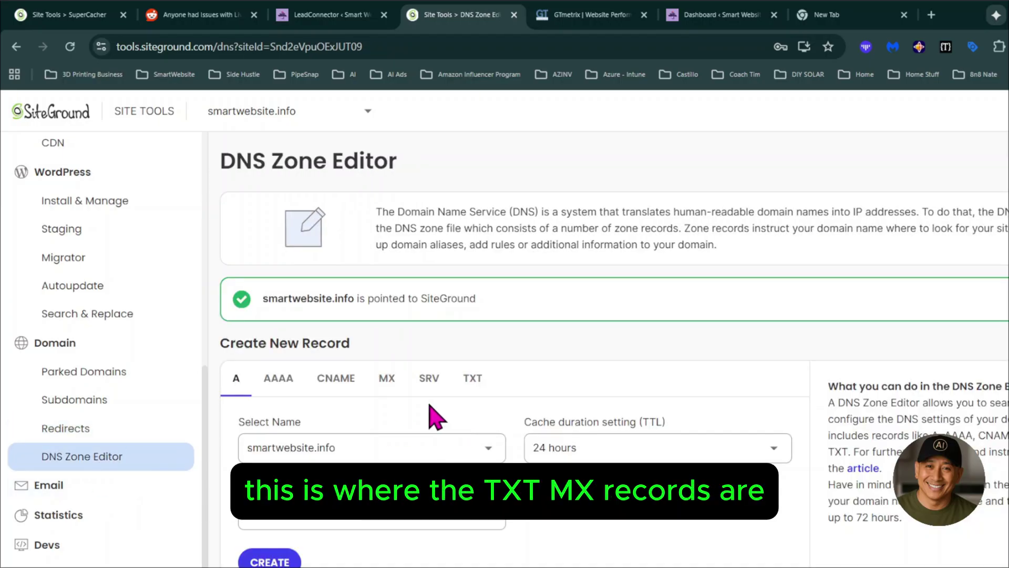
Expand the Email tools in the sidebar and review them.
left_click(67, 496)
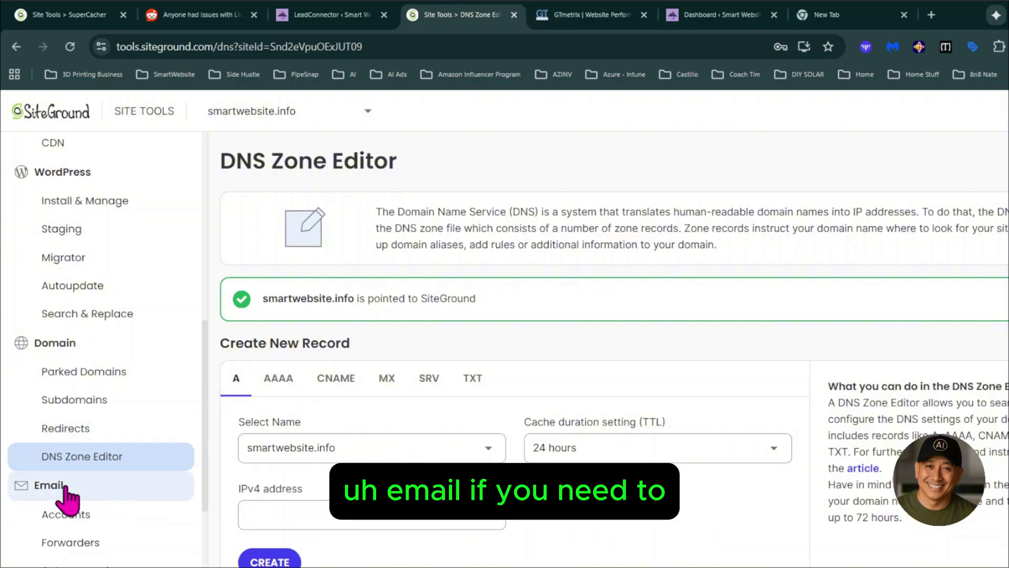
scroll(67, 497, "down", 3)
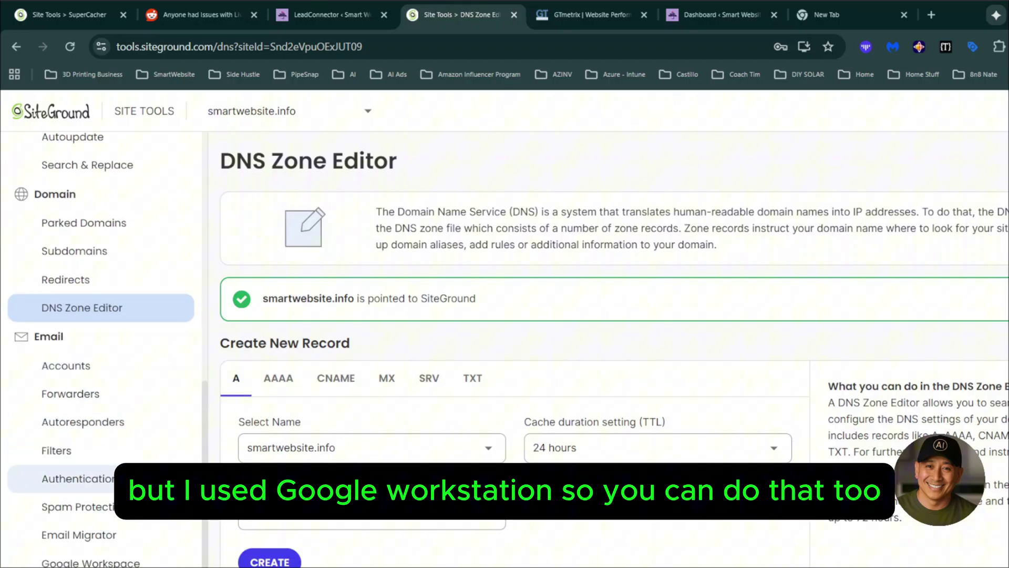
left_click(61, 346)
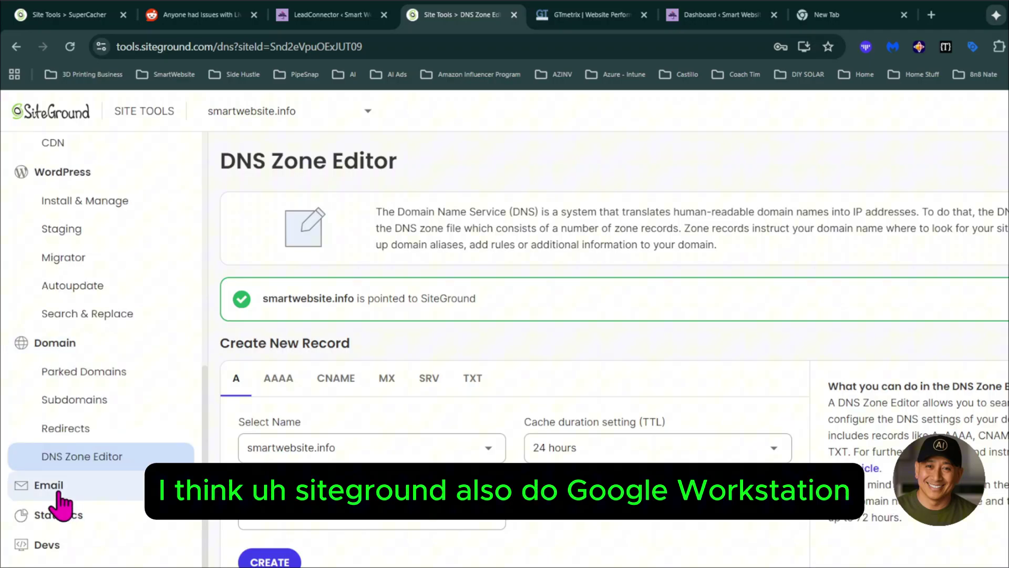
left_click(48, 484)
scroll(135, 507, "down", 4)
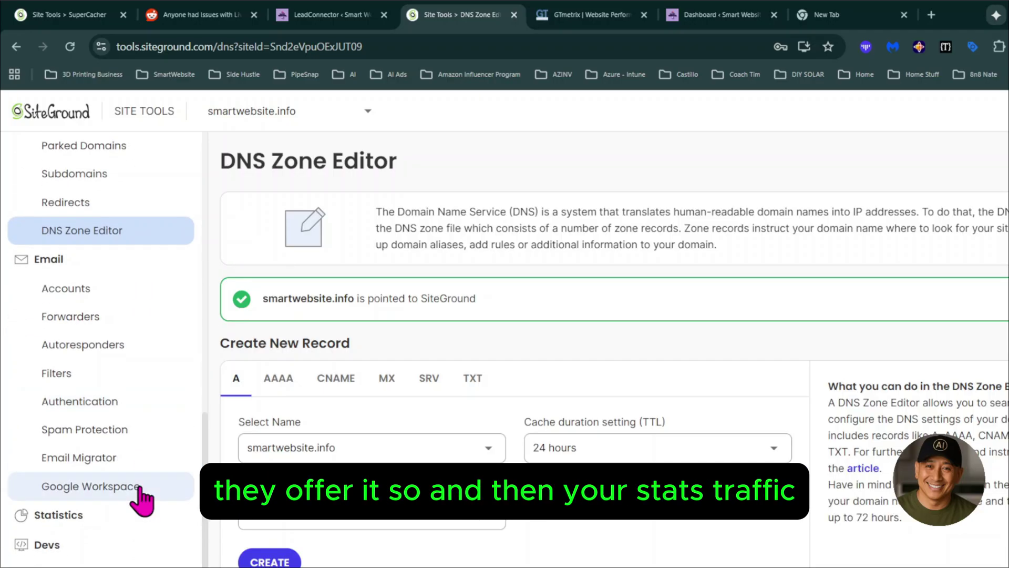
View the site's Traffic statistics, then check the Error Log for Apache autoindex errors.
left_click(63, 516)
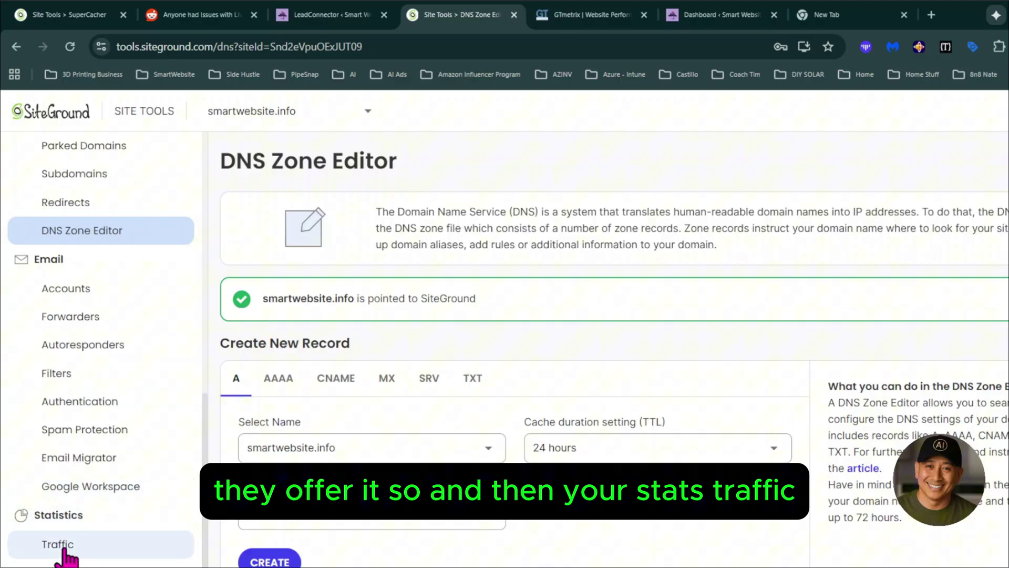
left_click(64, 546)
scroll(288, 500, "down", 2)
scroll(295, 505, "down", 3)
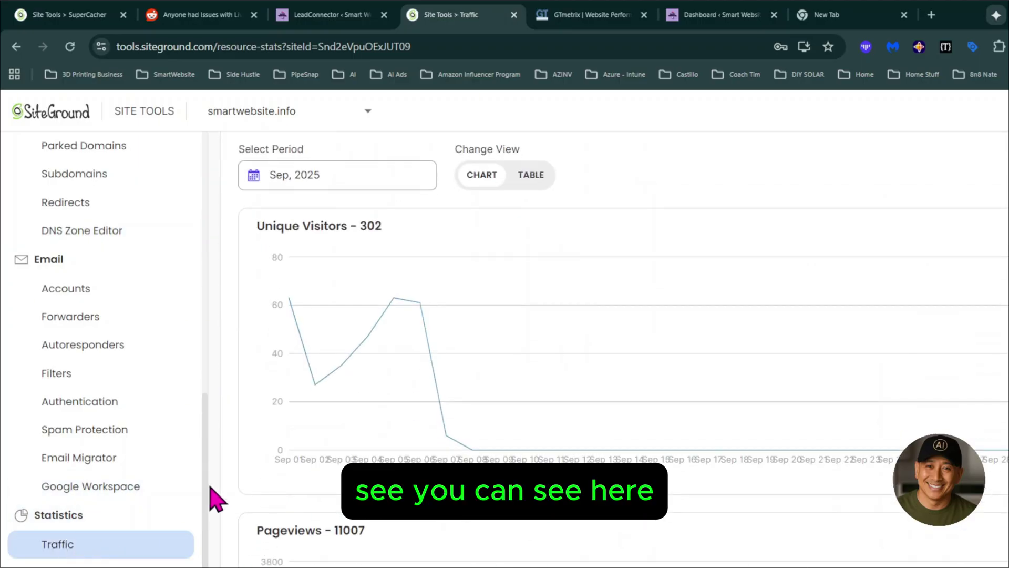
left_click(99, 562)
scroll(138, 481, "down", 1)
scroll(135, 479, "up", 15)
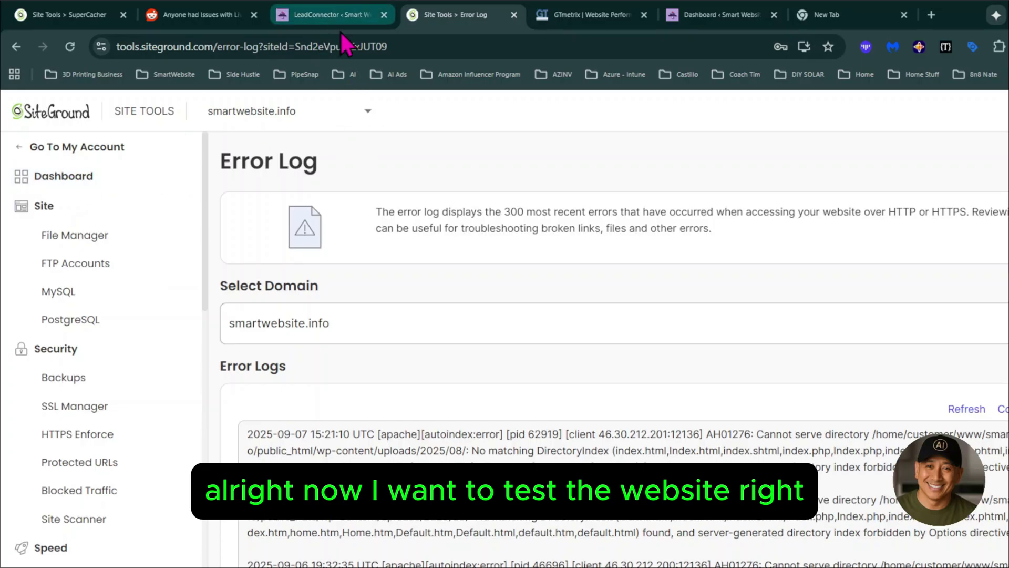
Load smartwebsite.info in a new tab and copy its web address.
left_click(720, 18)
left_click(586, 16)
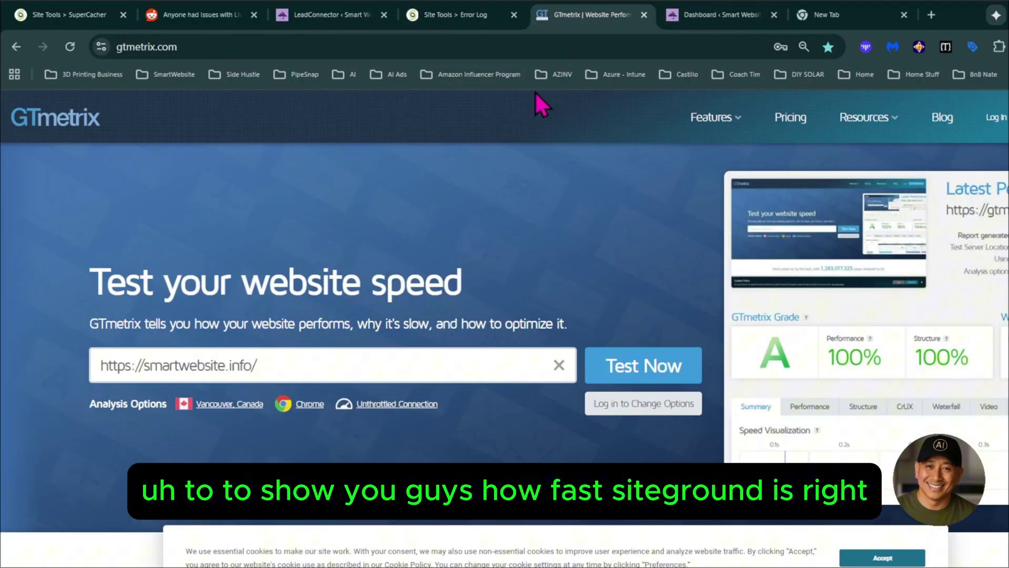
left_click(444, 16)
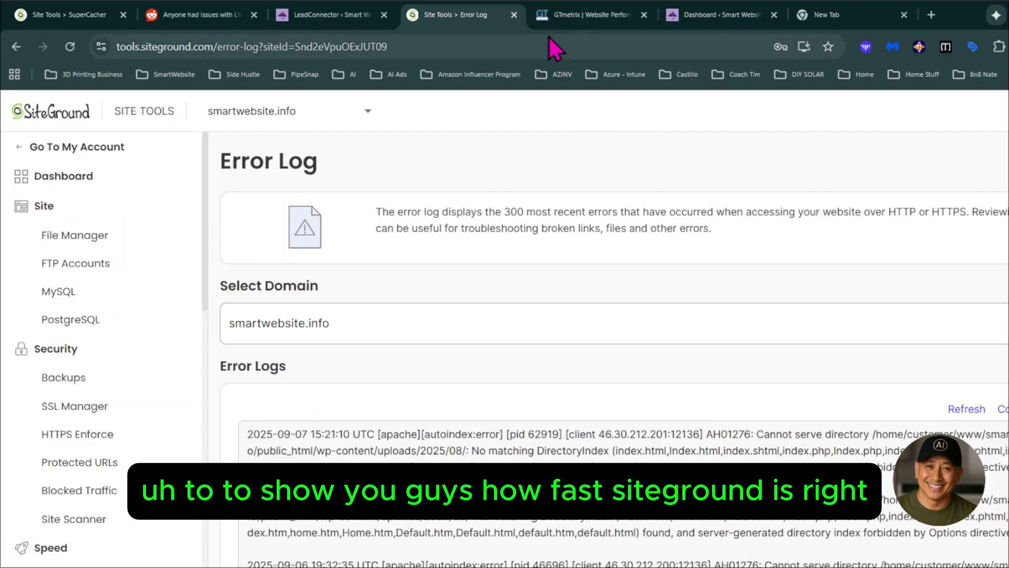
left_click(573, 16)
left_click(851, 16)
left_click(624, 46)
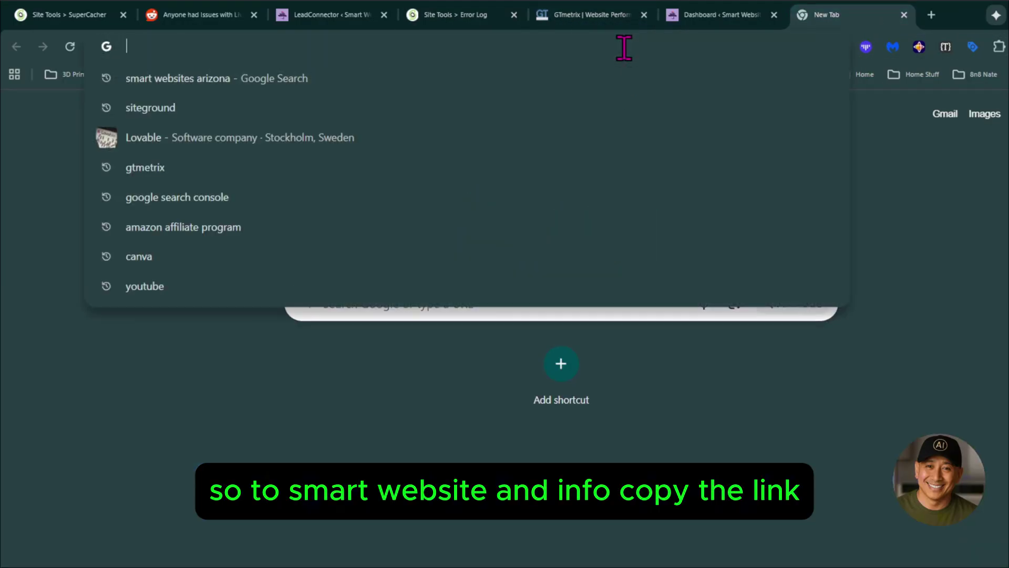
type("s")
key("Return")
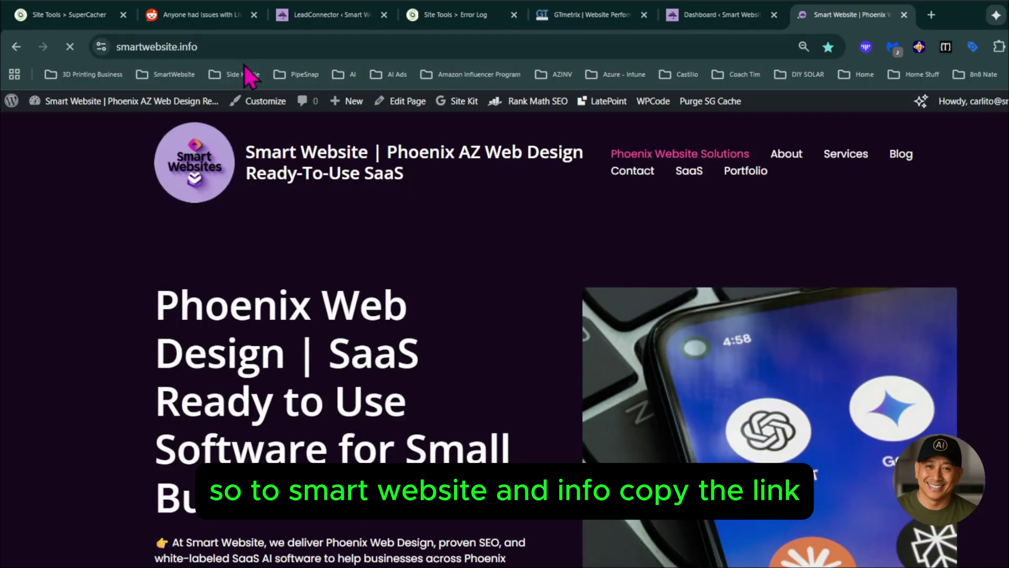
left_click_drag(205, 47, 32, 55)
key("ctrl+c")
left_click(582, 16)
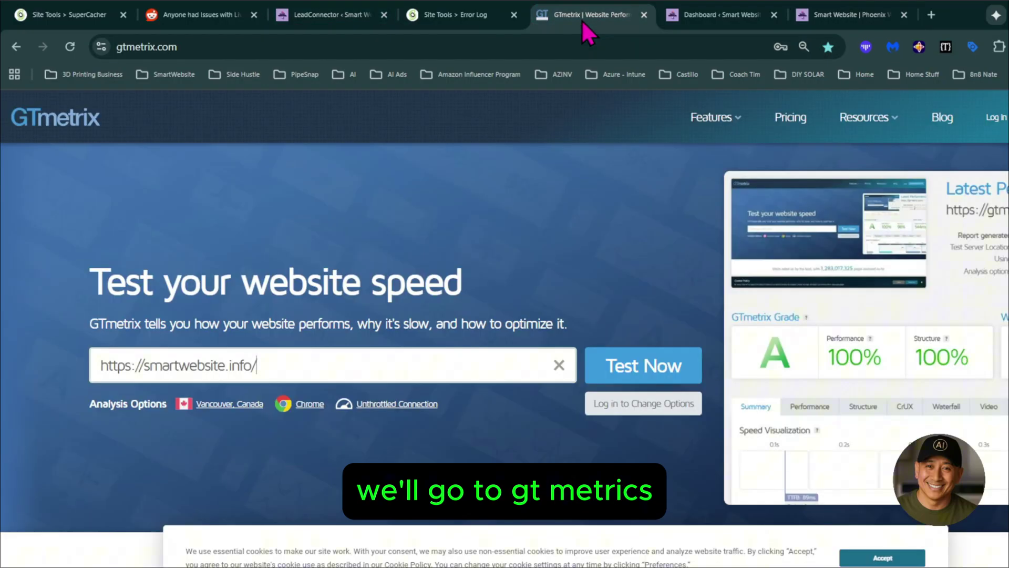
left_click(494, 357)
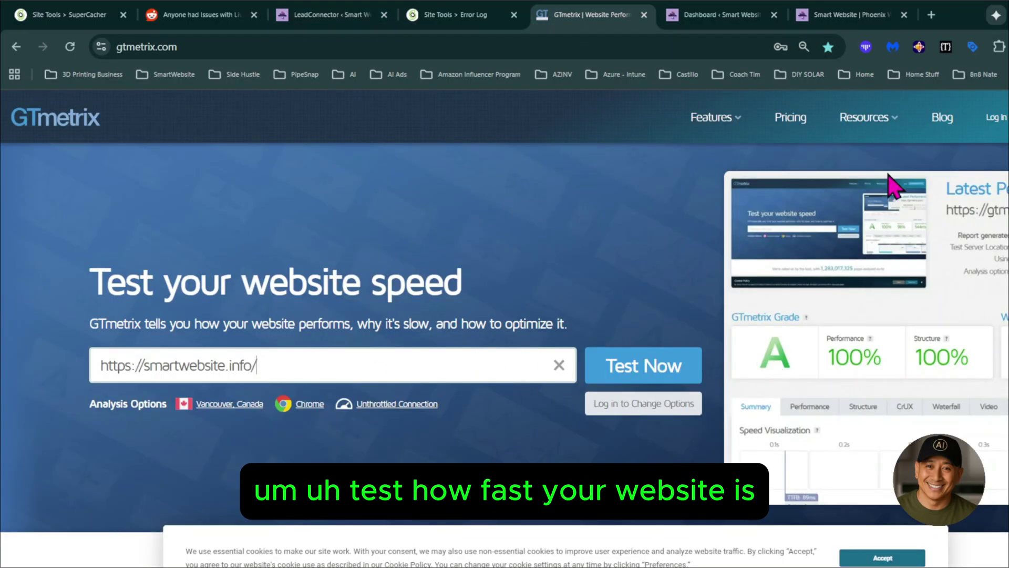
left_click(989, 125)
left_click(910, 255)
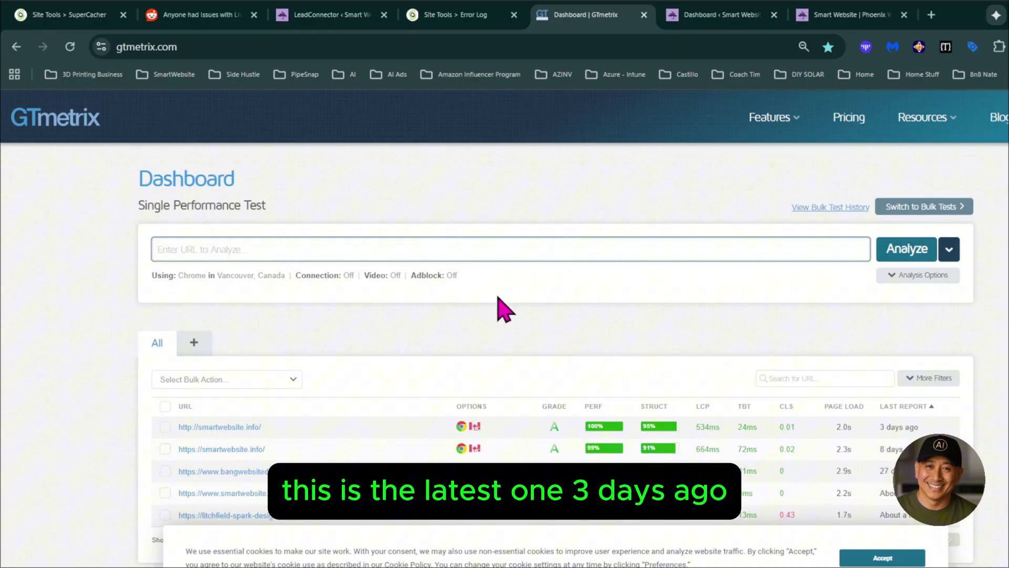
left_click(893, 257)
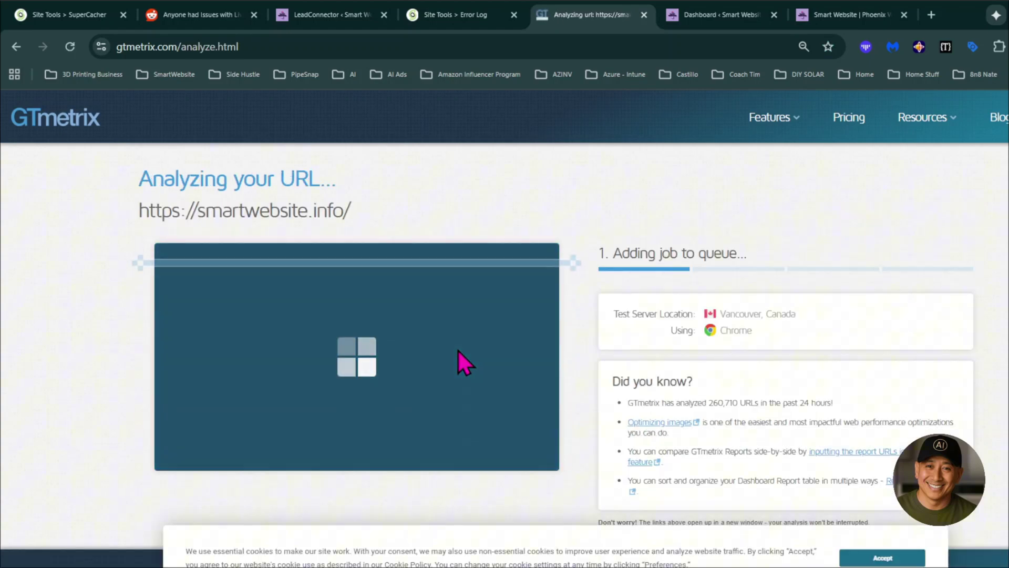
Read the r/gohighlevel thread 'Anyone had Issues with Live Chat?' about messages needing a refresh.
left_click(203, 20)
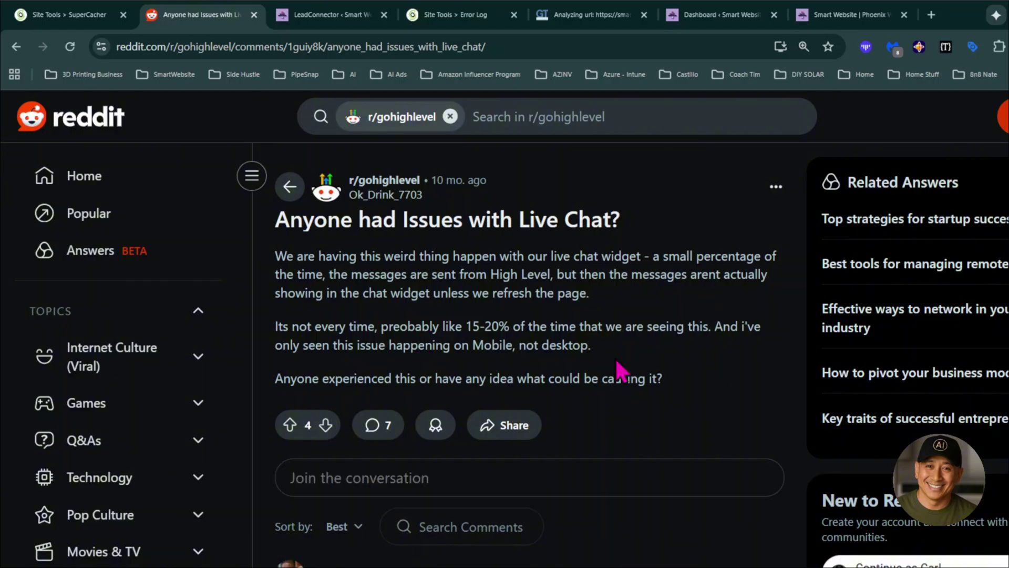
scroll(534, 377, "down", 3)
scroll(531, 379, "up", 3)
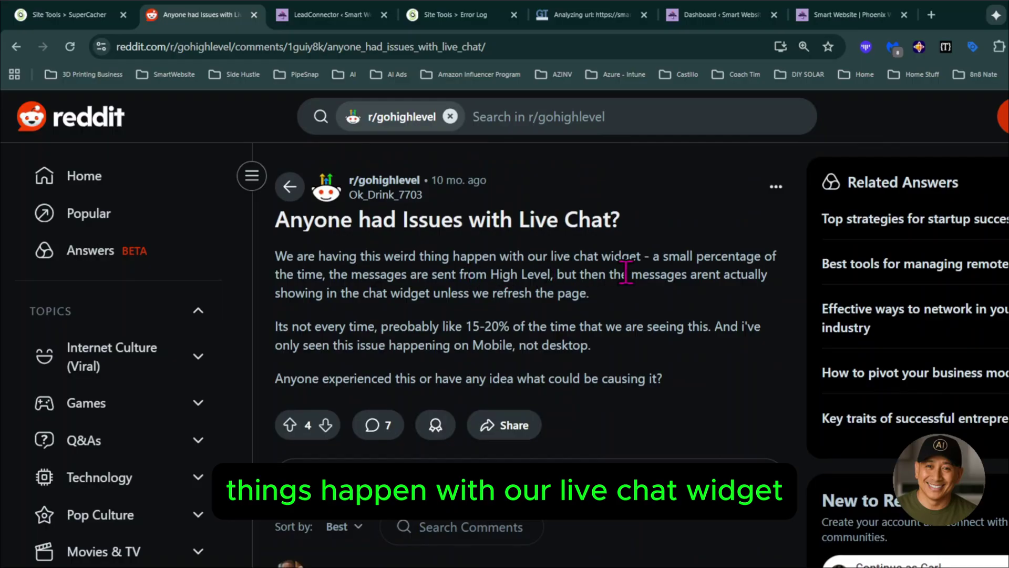
scroll(473, 362, "down", 8)
scroll(472, 362, "down", 3)
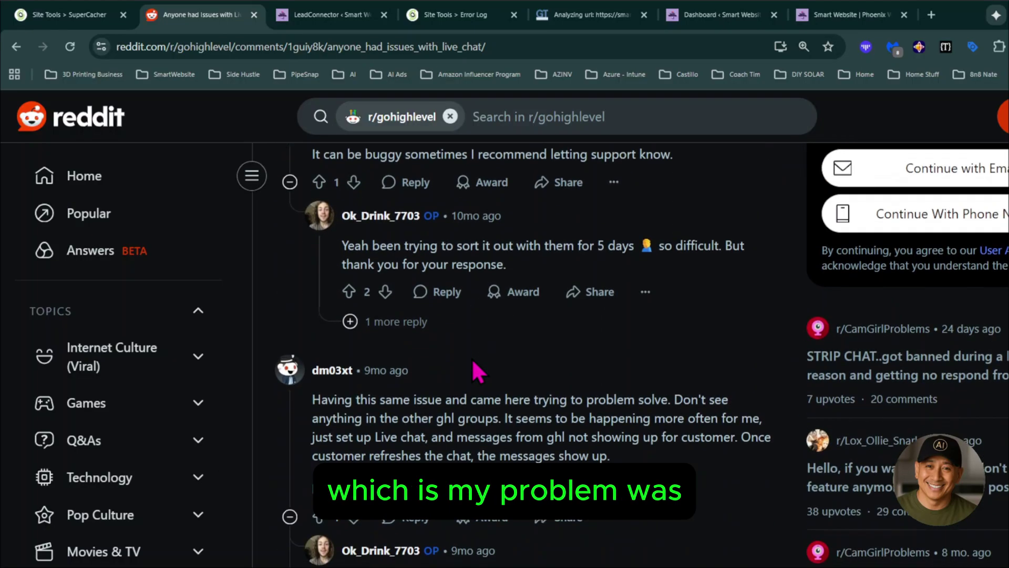
scroll(472, 371, "up", 10)
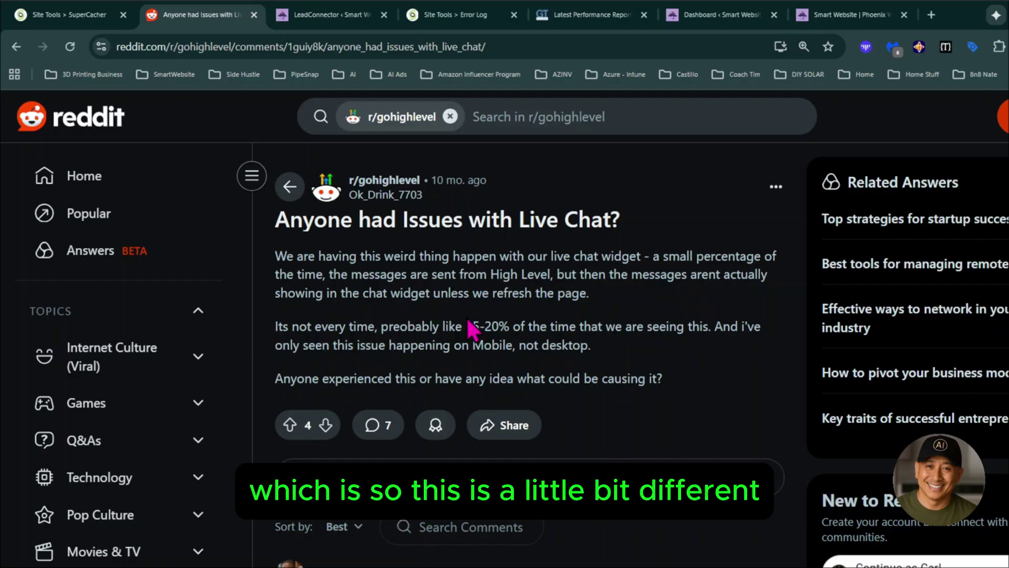
scroll(516, 331, "down", 7)
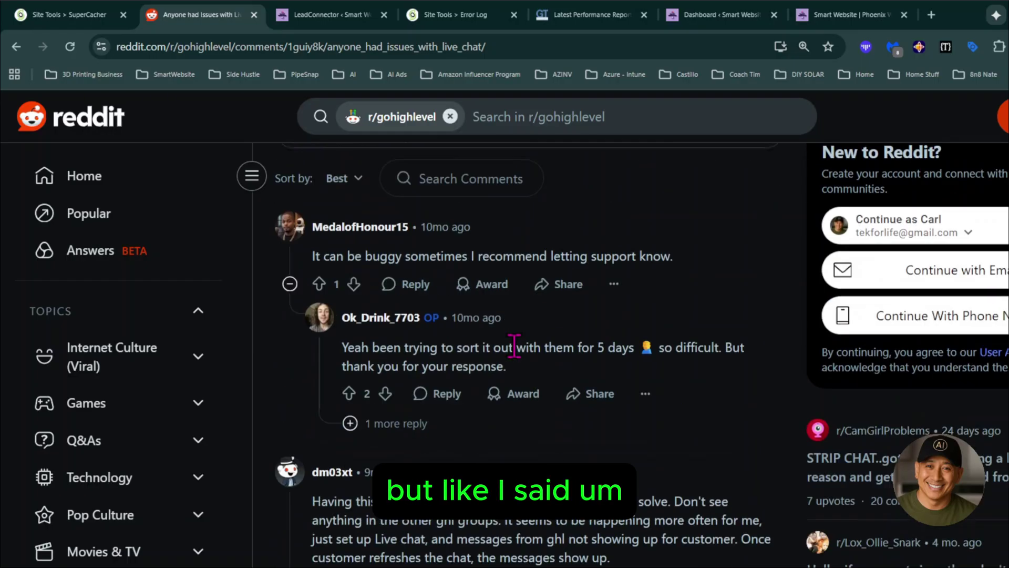
scroll(515, 339, "up", 7)
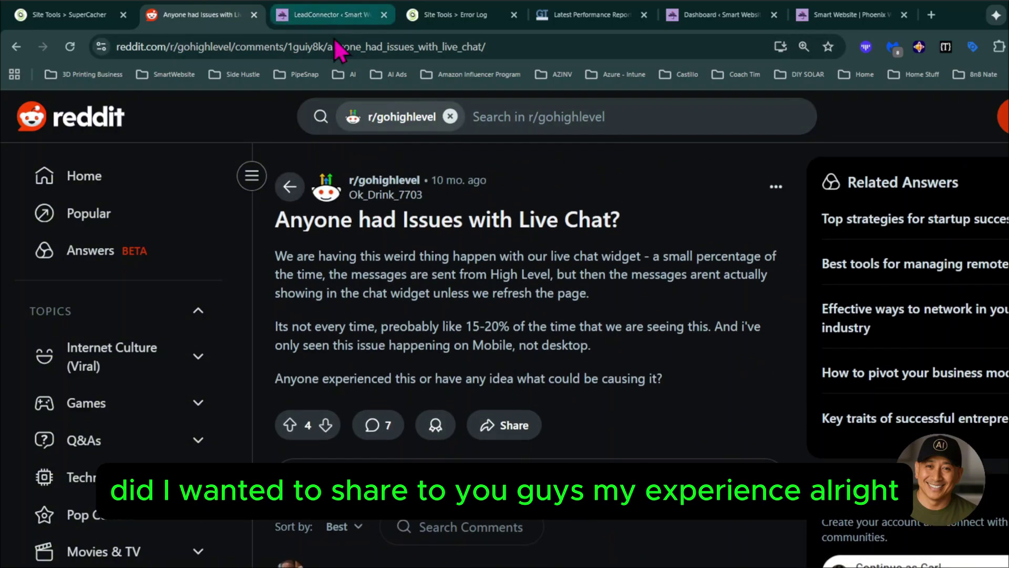
Scroll through GTmetrix's Web Vitals, Speed Visualization and Top Issues for the grade-A smartwebsite.info report.
left_click(336, 17)
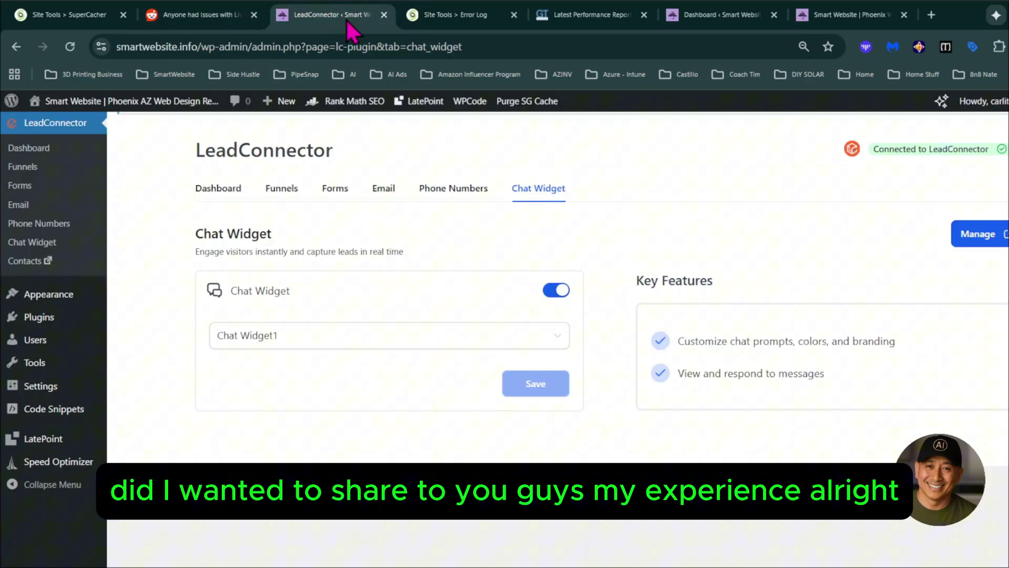
left_click(557, 18)
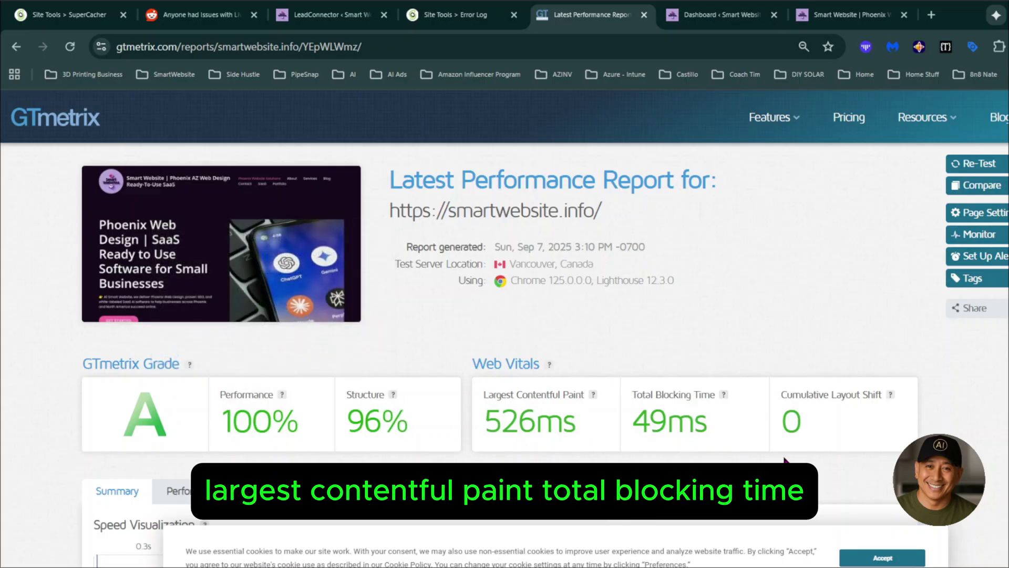
scroll(767, 451, "down", 4)
scroll(415, 421, "up", 3)
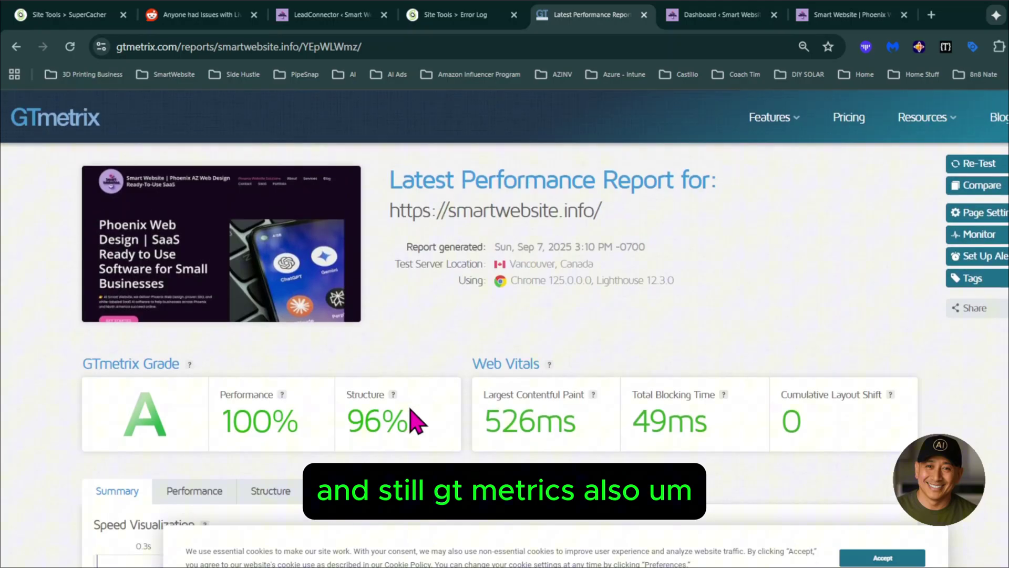
scroll(415, 421, "down", 4)
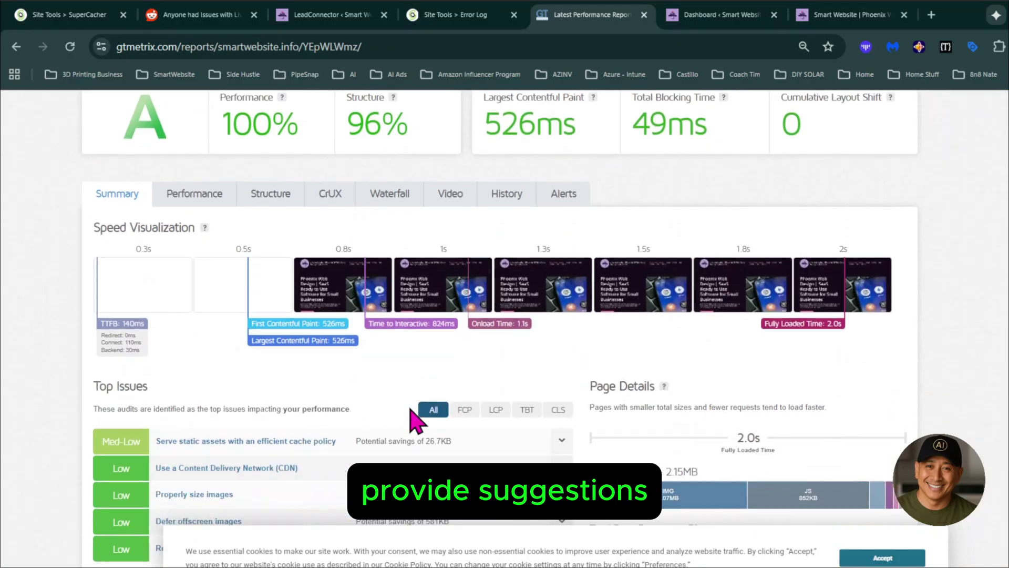
scroll(333, 400, "up", 3)
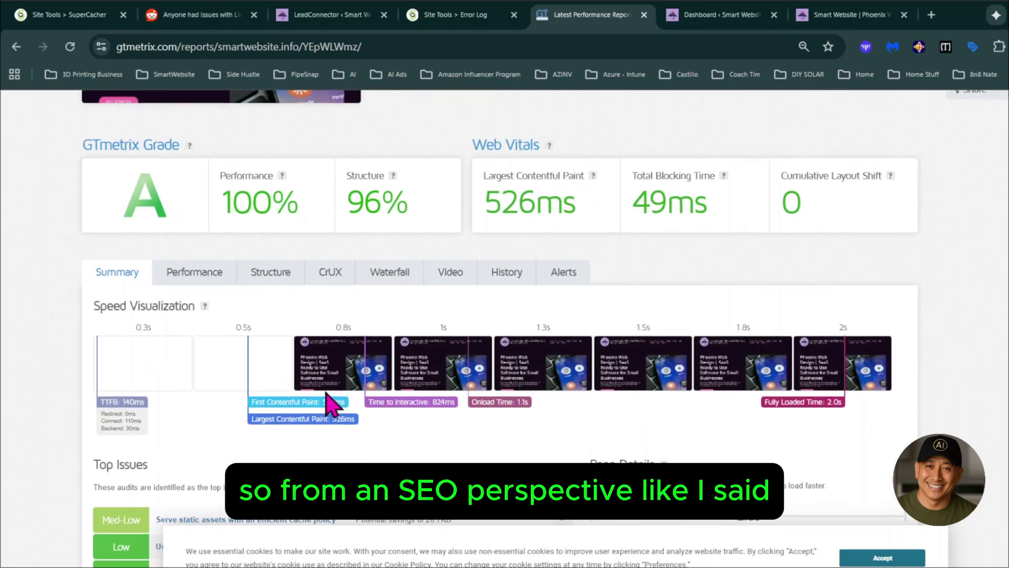
scroll(331, 403, "up", 2)
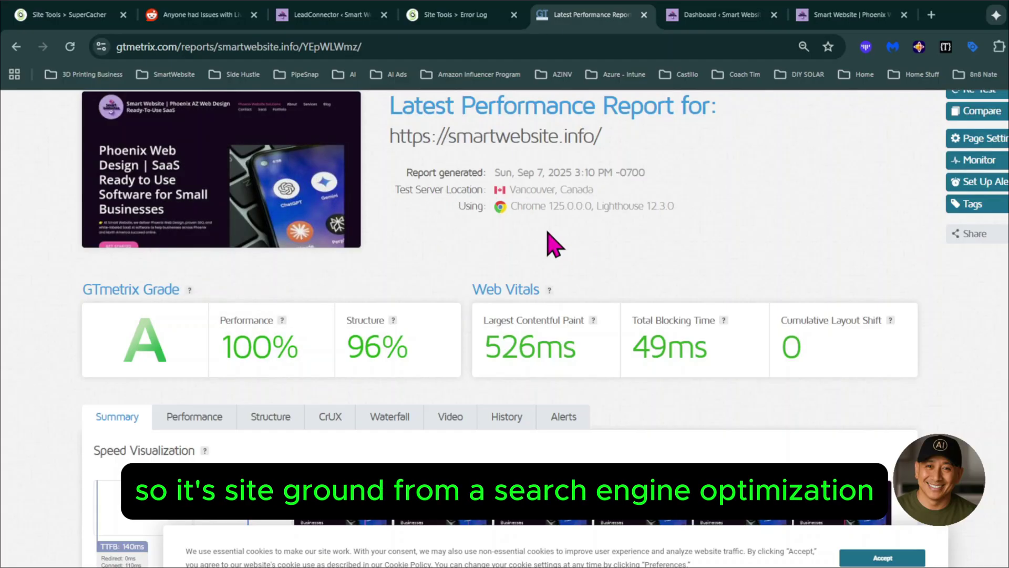
Open Rank Math's SEO Analyzer showing 86/100 and filter to the 2 failed tests.
left_click(338, 19)
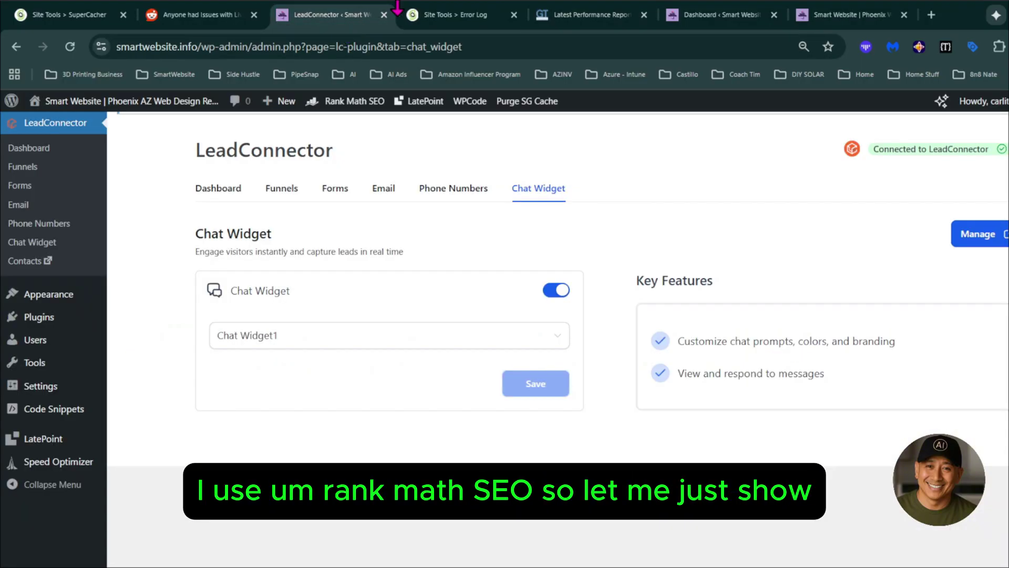
mouse_move(67, 288)
scroll(65, 286, "up", 4)
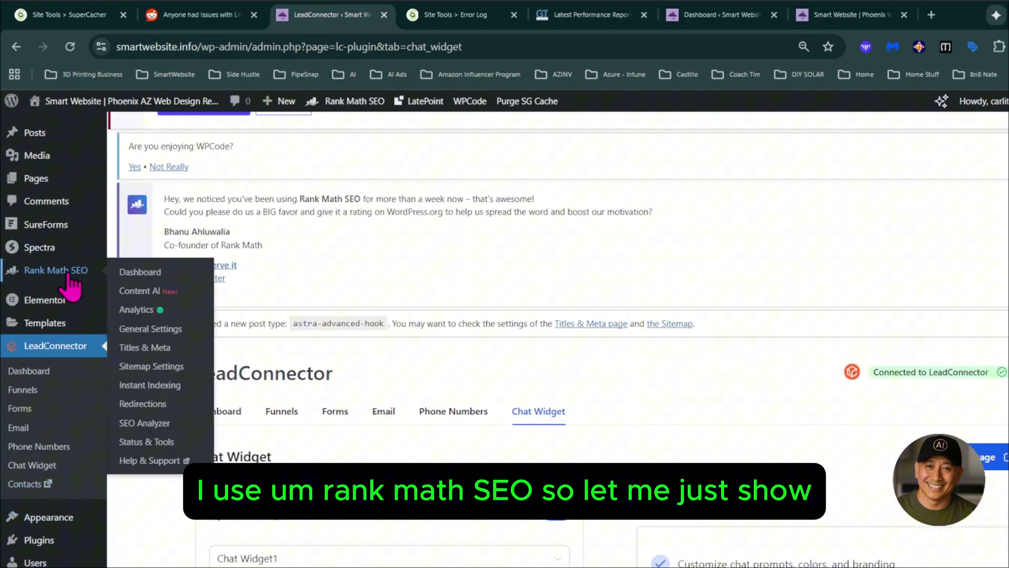
scroll(327, 281, "down", 4)
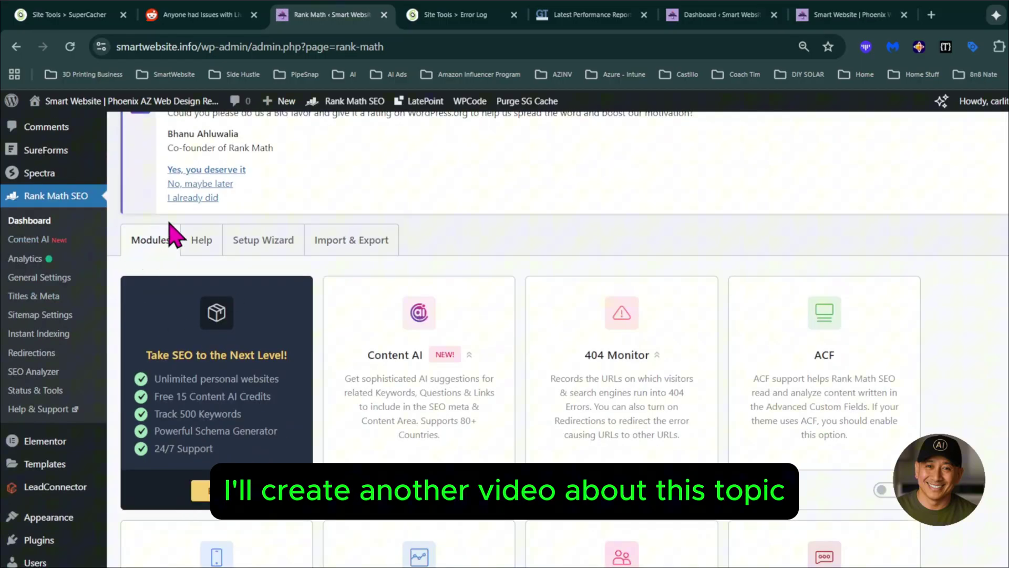
left_click(48, 374)
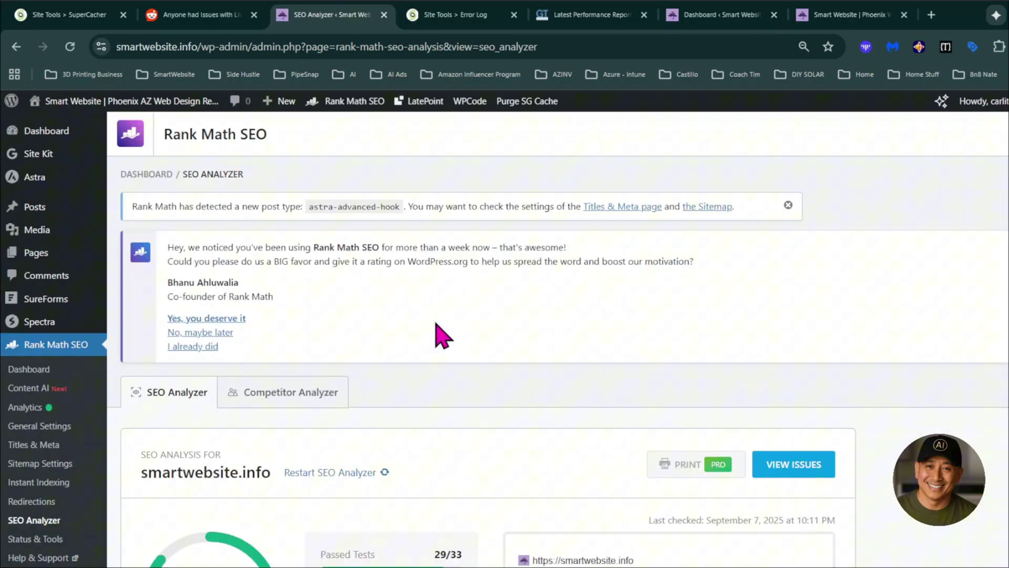
scroll(215, 415, "down", 3)
scroll(331, 446, "down", 3)
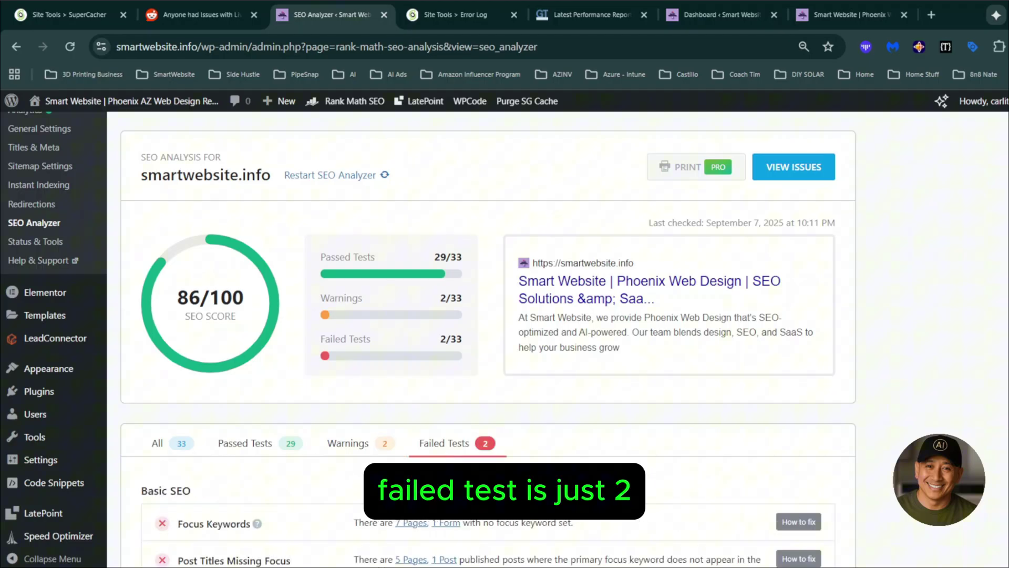
left_click(444, 443)
scroll(361, 451, "down", 2)
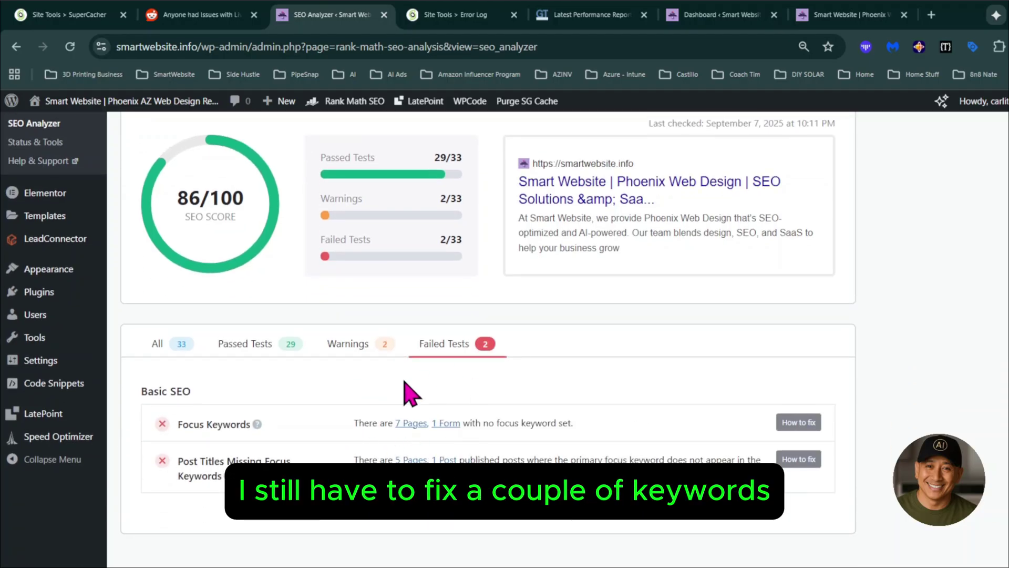
Review the 29 passed SEO tests, then the 2 warnings.
left_click(235, 353)
scroll(341, 402, "down", 4)
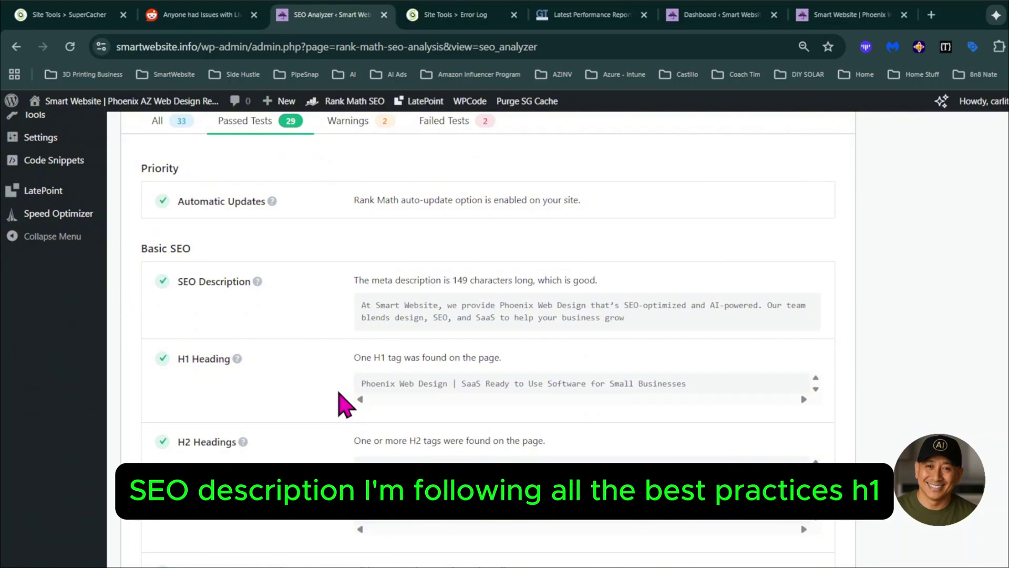
scroll(309, 397, "down", 3)
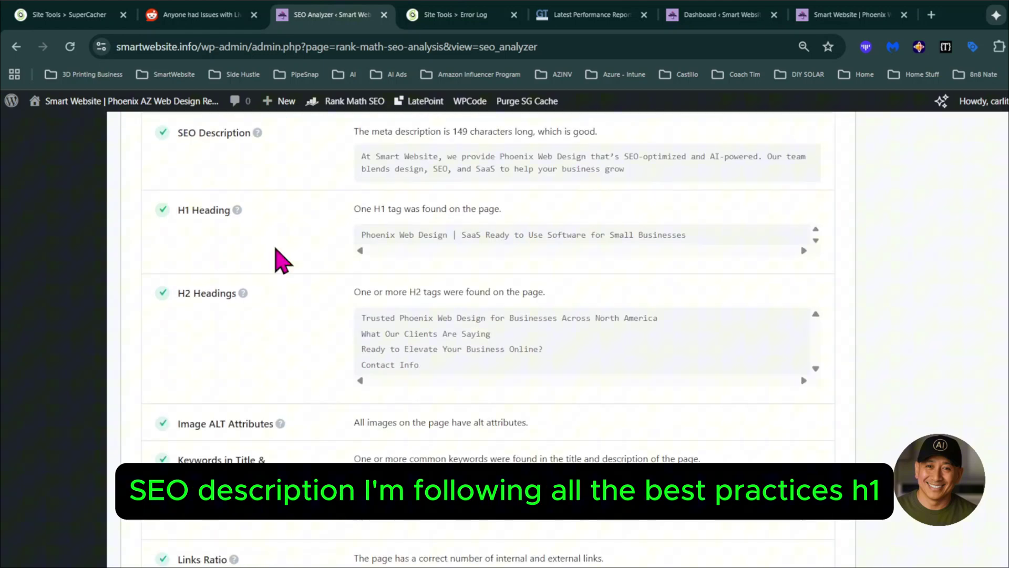
scroll(270, 404, "down", 2)
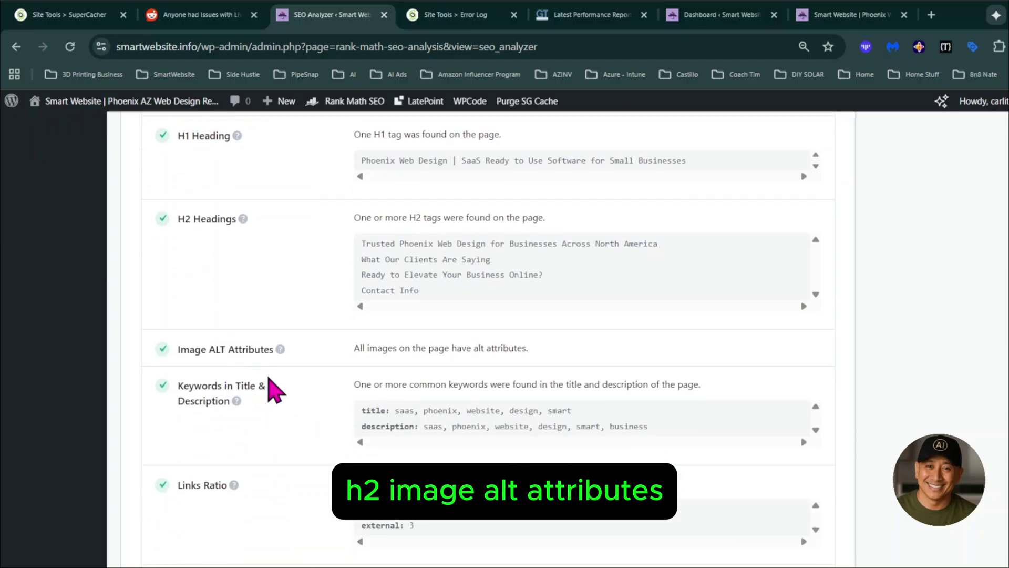
scroll(275, 388, "down", 5)
key("Home")
scroll(275, 391, "down", 20)
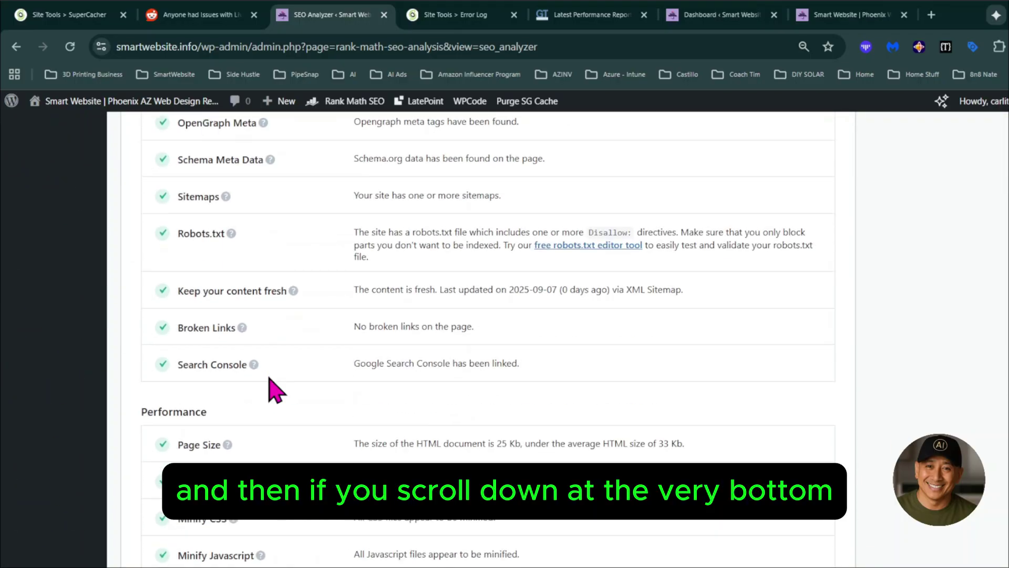
scroll(275, 392, "down", 4)
scroll(275, 391, "up", 14)
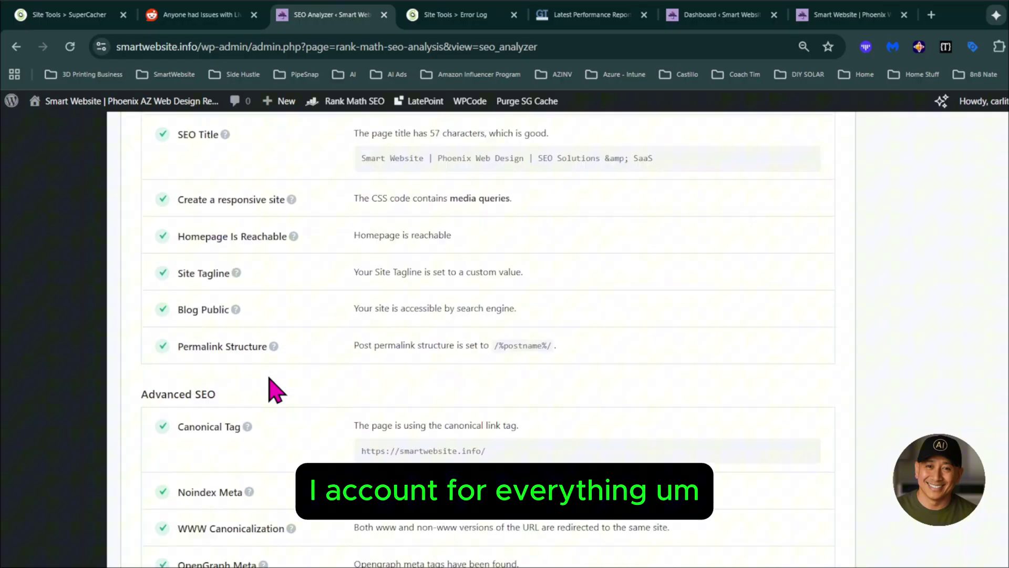
scroll(274, 392, "up", 10)
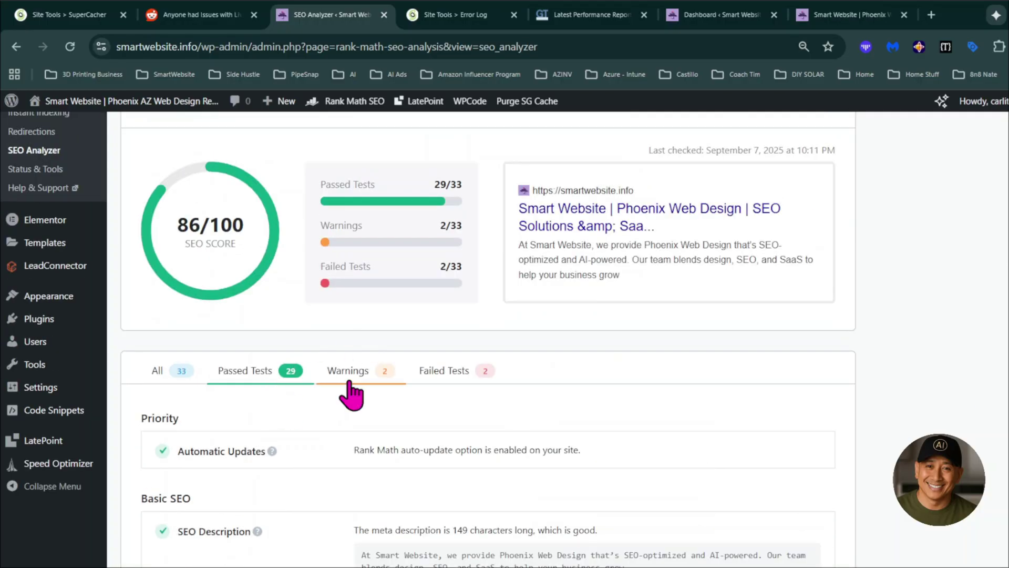
left_click(348, 384)
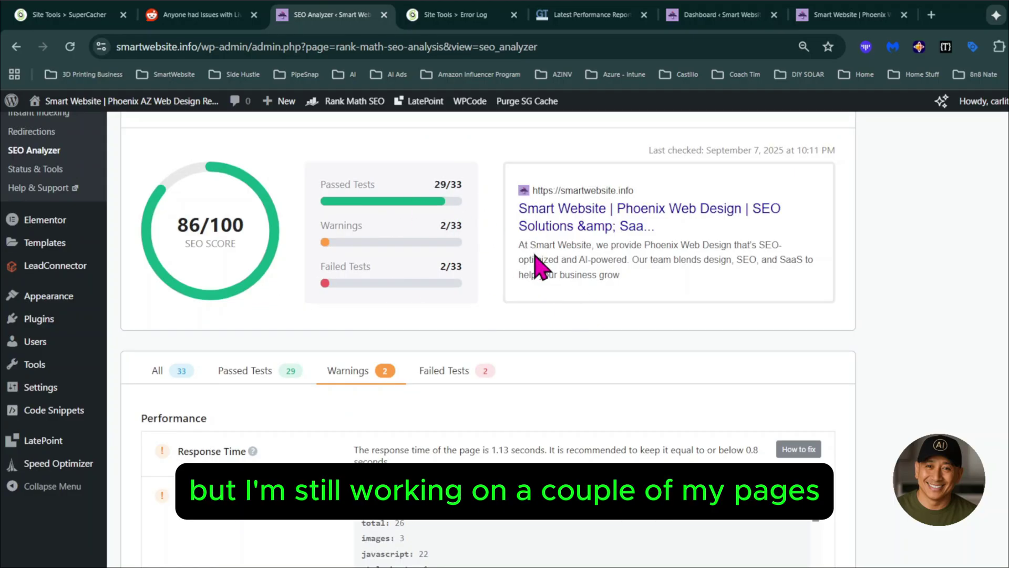
scroll(105, 268, "up", 5)
Open the Posts list to check its Rank Math SEO scores.
mouse_move(36, 155)
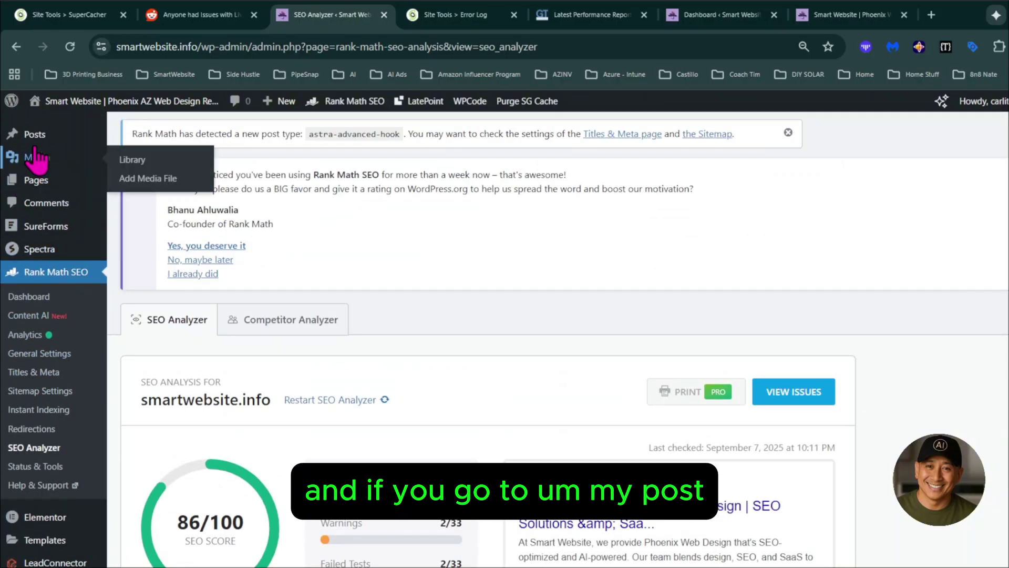
left_click(129, 135)
scroll(415, 312, "down", 2)
scroll(525, 316, "down", 4)
scroll(735, 362, "up", 1)
scroll(734, 374, "up", 1)
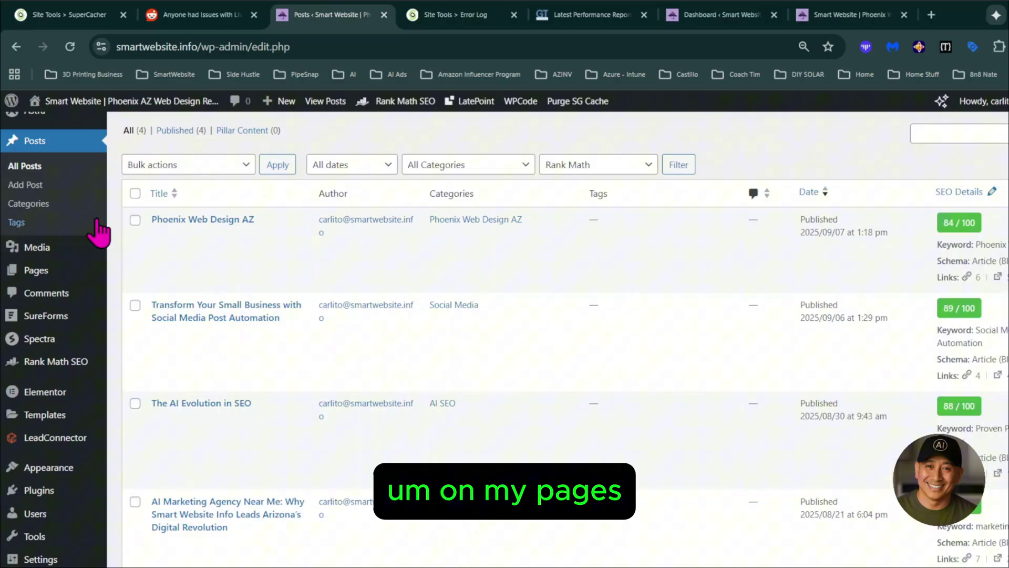
Scroll the Pages list: front page 91/100, Portfolio 84/100, Services 86/100.
left_click(47, 274)
scroll(583, 329, "down", 5)
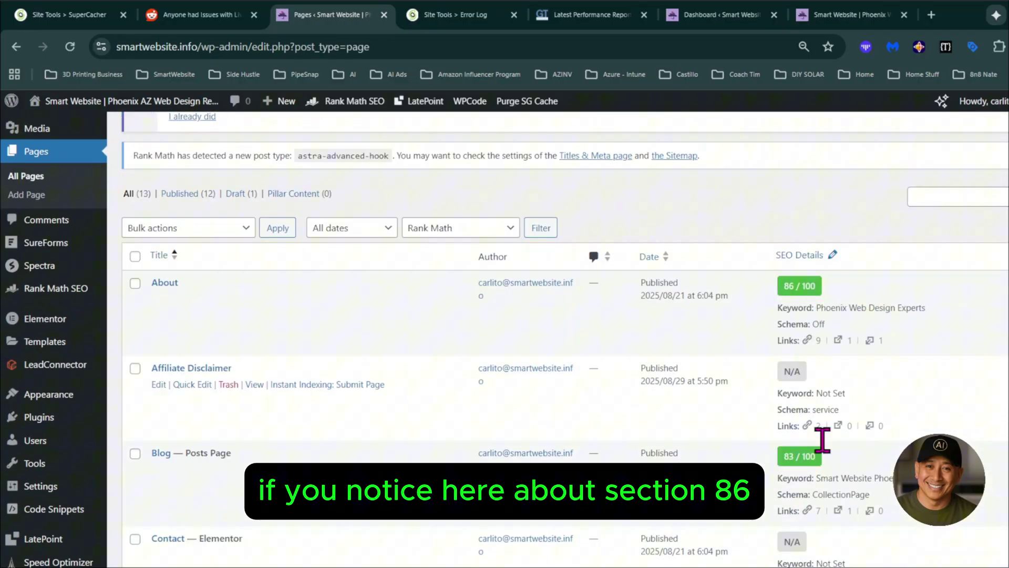
scroll(829, 477, "down", 3)
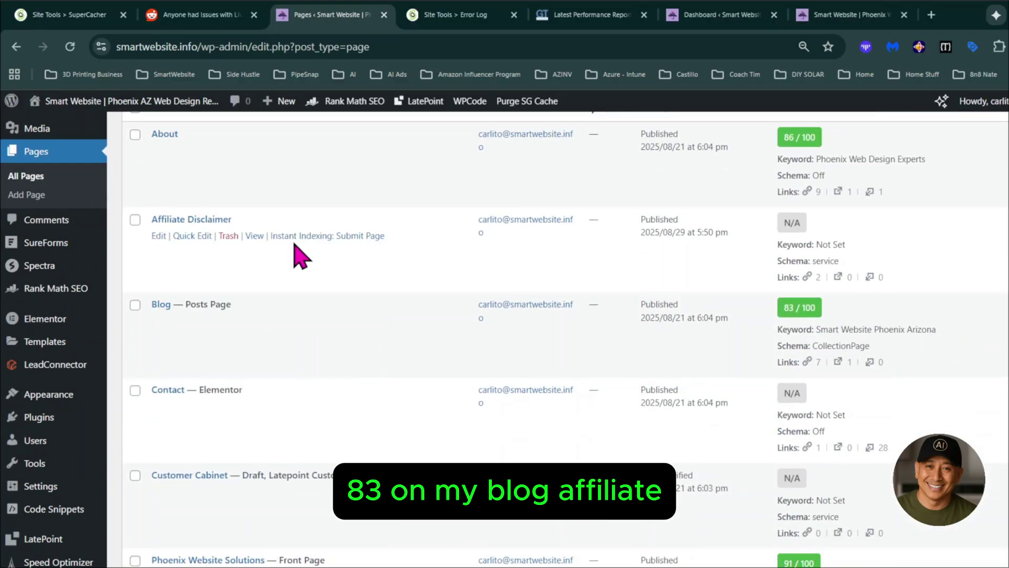
scroll(457, 353, "down", 2)
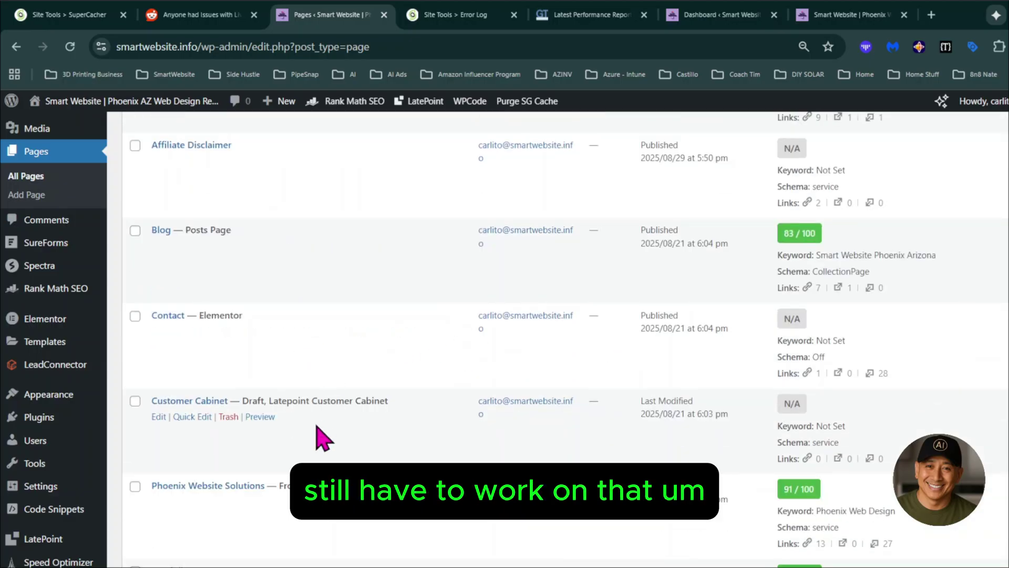
scroll(229, 442, "down", 2)
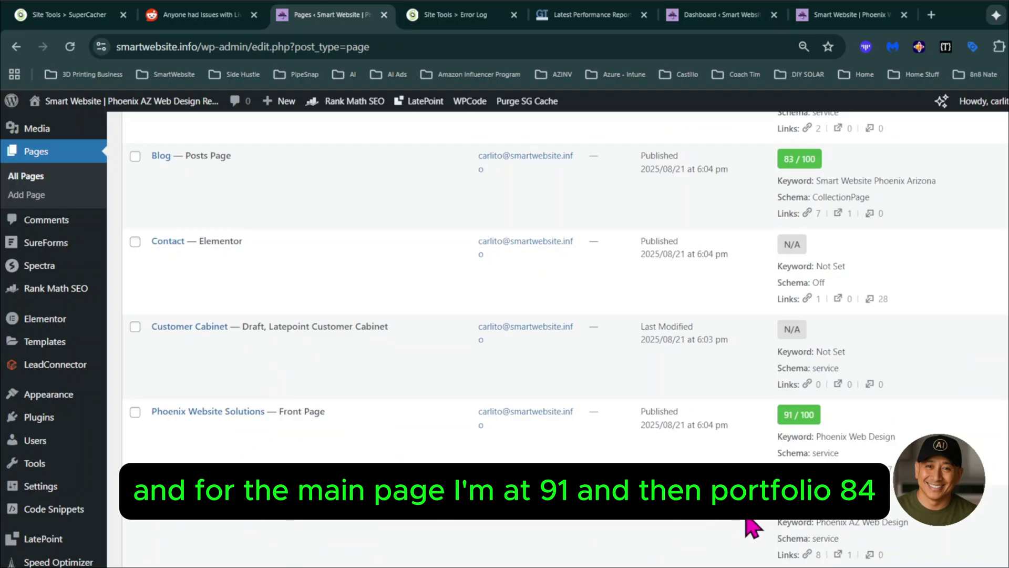
scroll(752, 526, "down", 8)
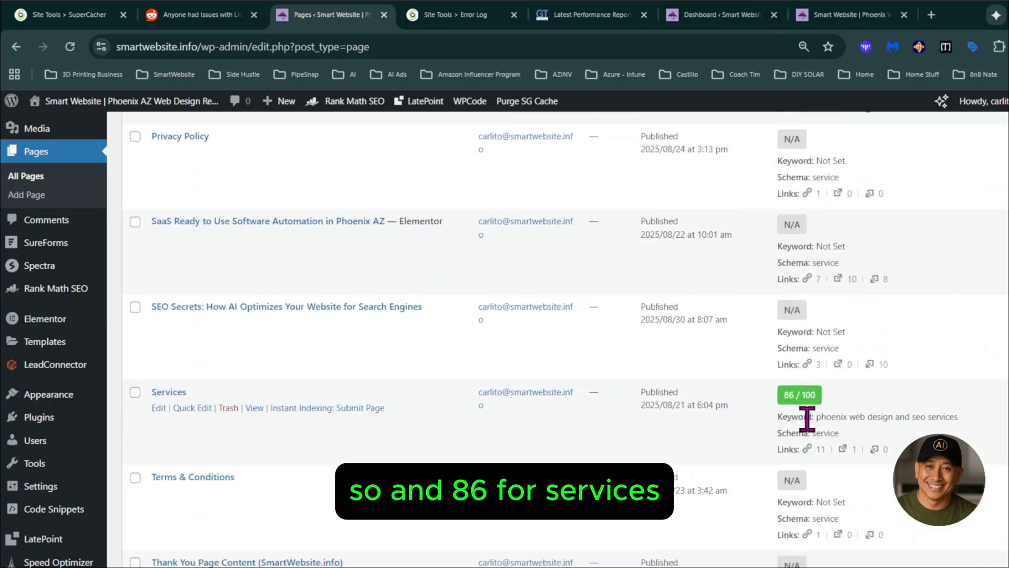
scroll(825, 429, "down", 2)
scroll(828, 430, "up", 7)
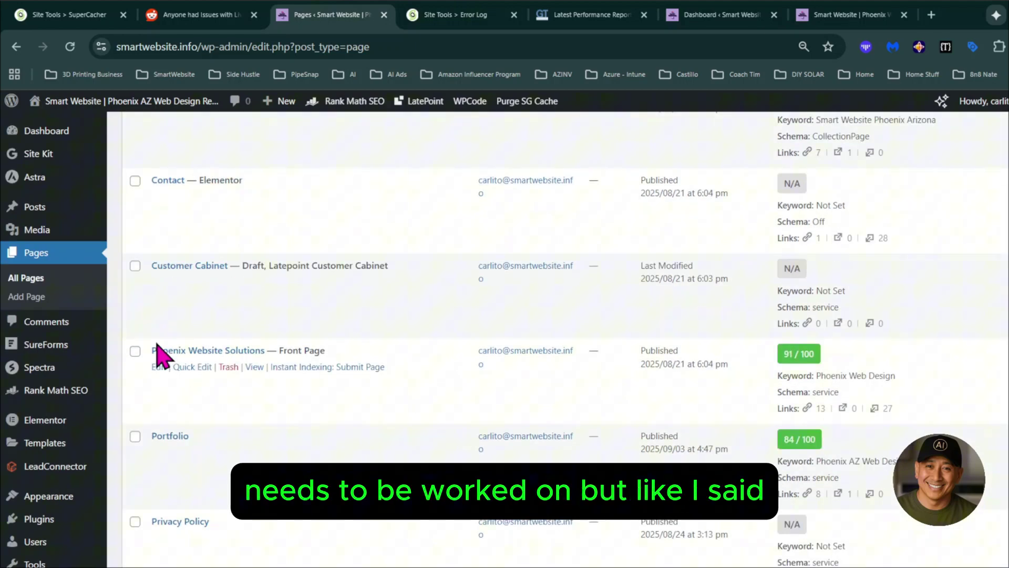
mouse_move(62, 379)
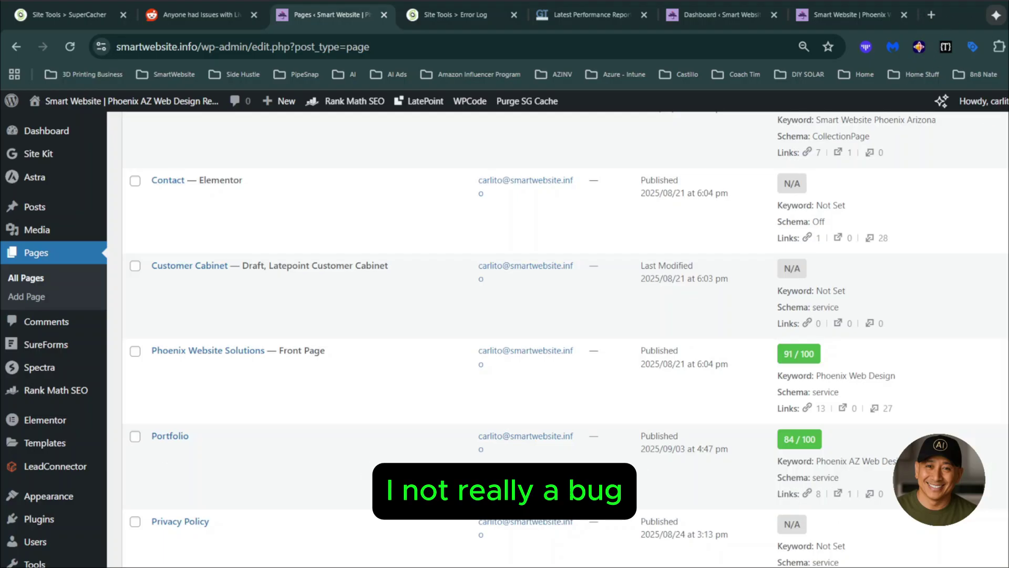
scroll(44, 443, "down", 6)
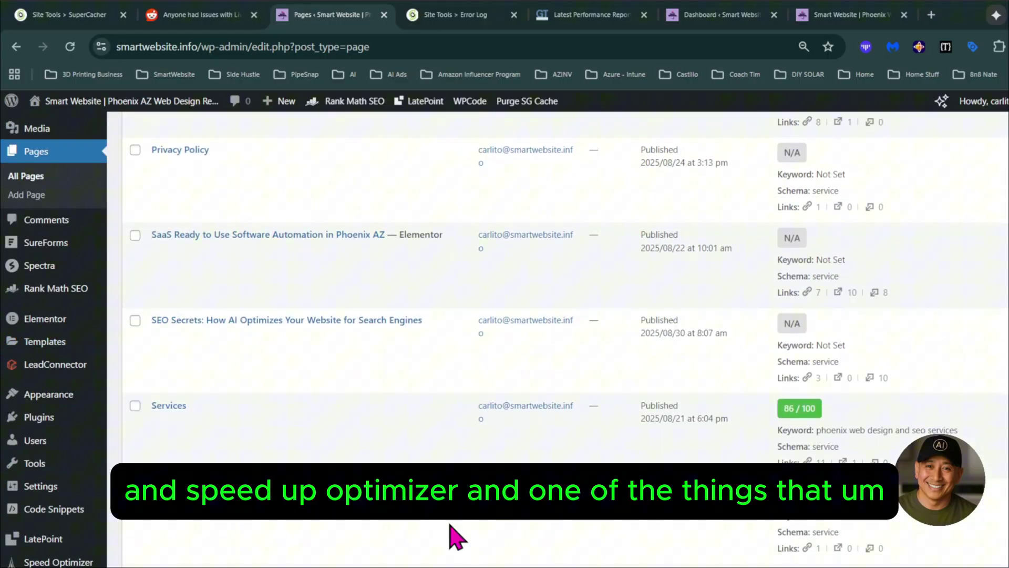
scroll(69, 530, "down", 3)
mouse_move(76, 523)
mouse_move(57, 564)
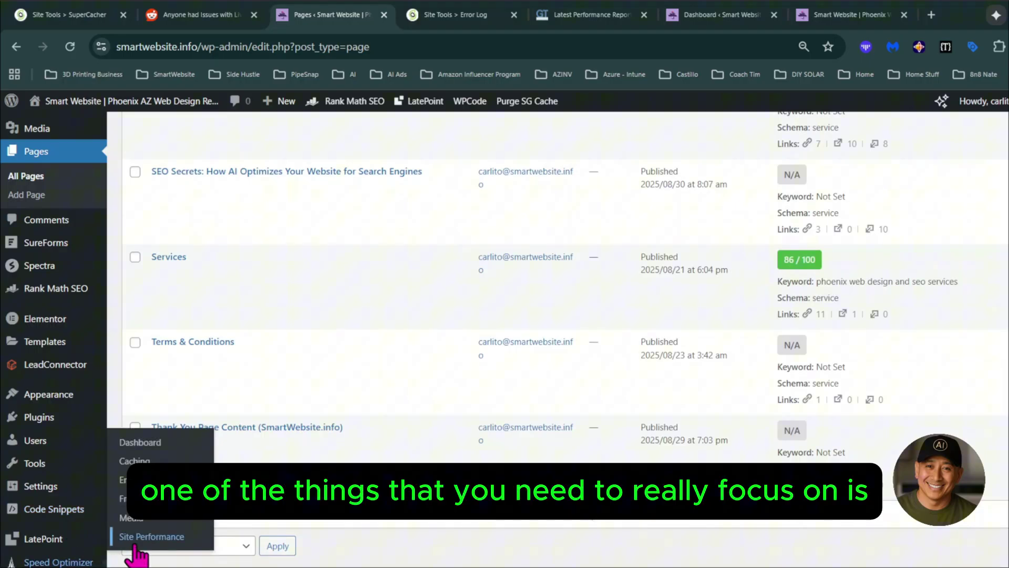
Switch off Combine JavaScript Files in Speed Optimizer's Frontend JavaScript settings and purge the SG cache.
left_click(155, 444)
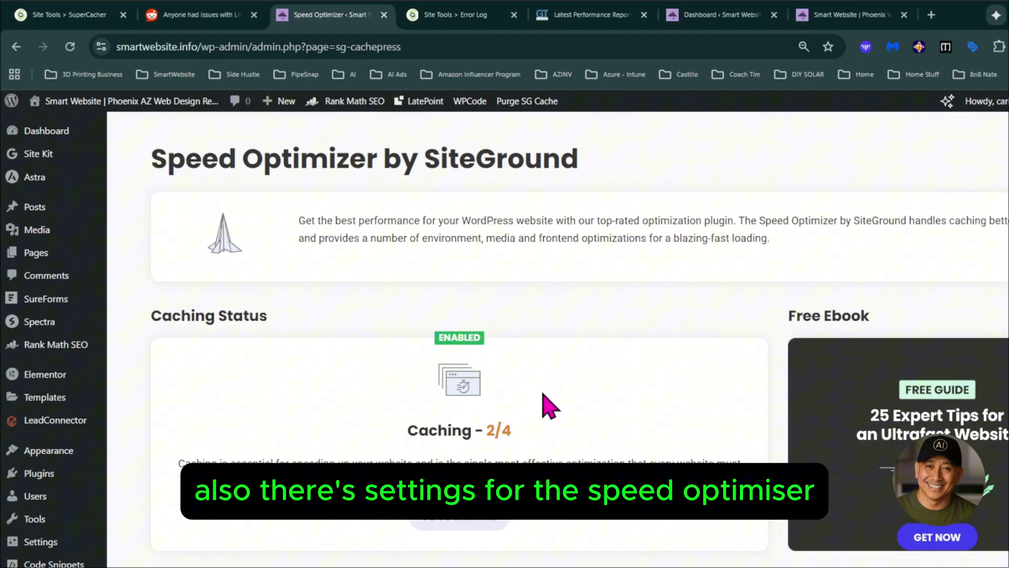
scroll(574, 315, "down", 10)
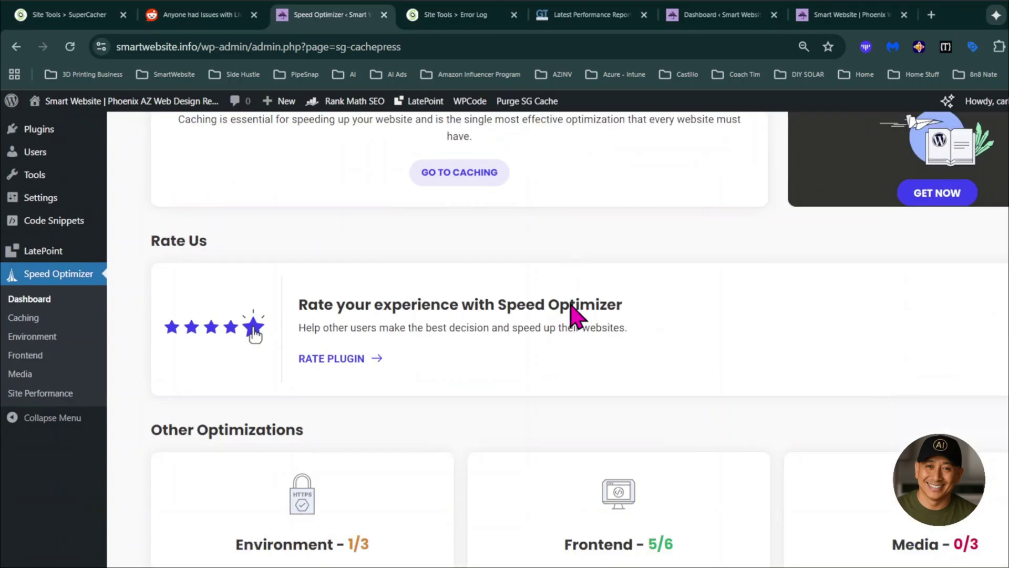
scroll(475, 263, "up", 2)
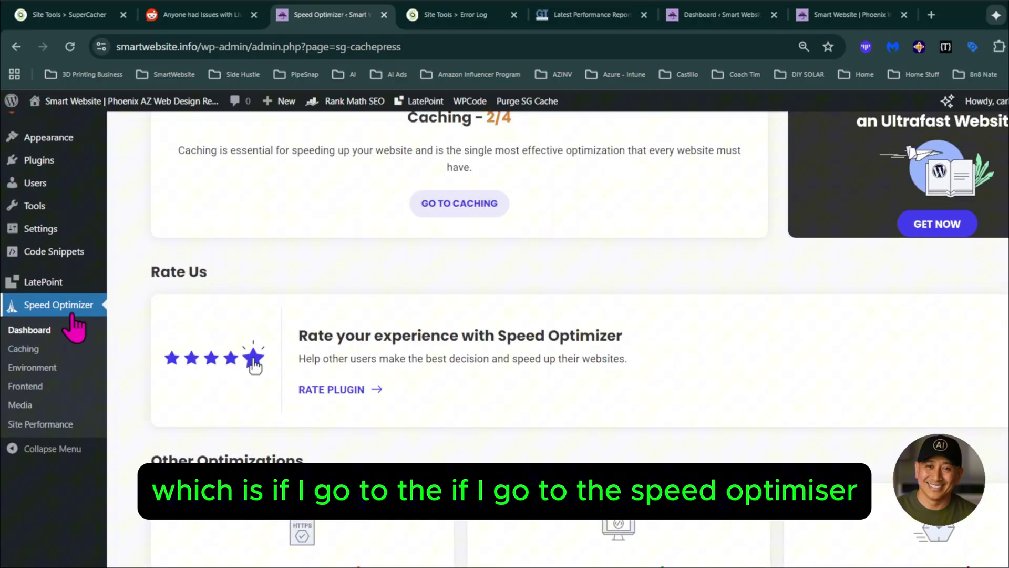
scroll(76, 328, "down", 2)
left_click(651, 512)
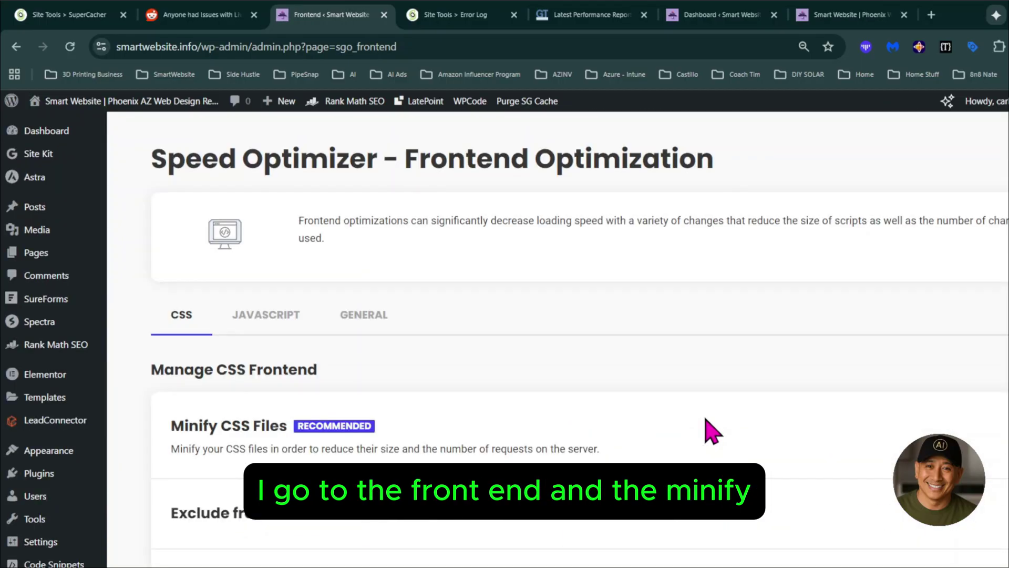
scroll(430, 338, "down", 3)
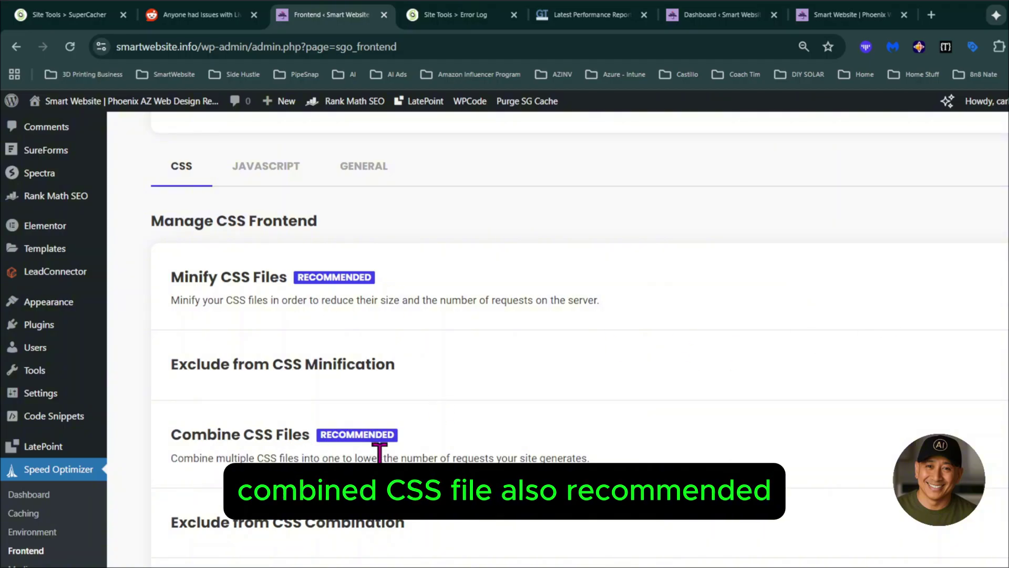
left_click(281, 181)
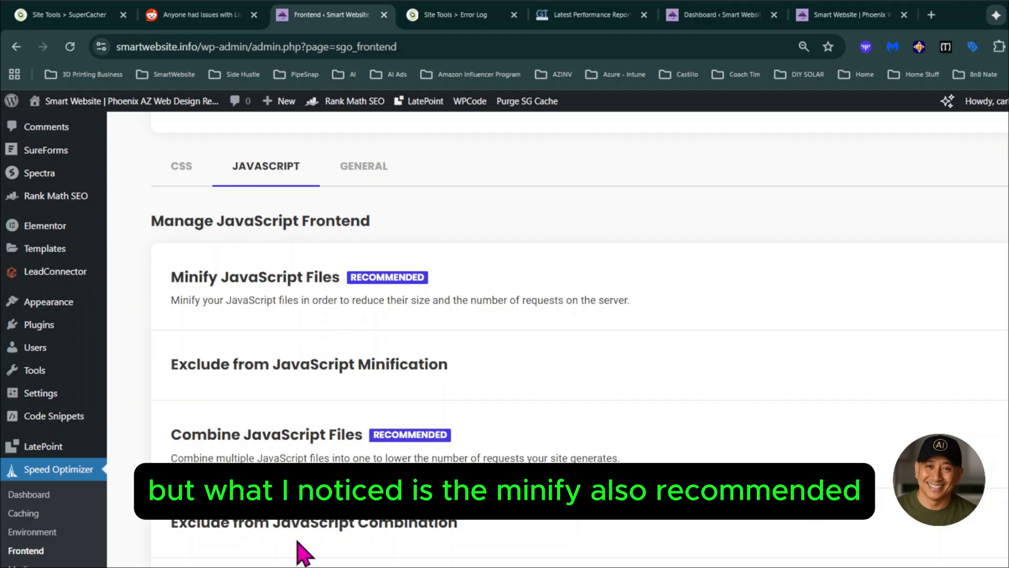
scroll(480, 521, "down", 2)
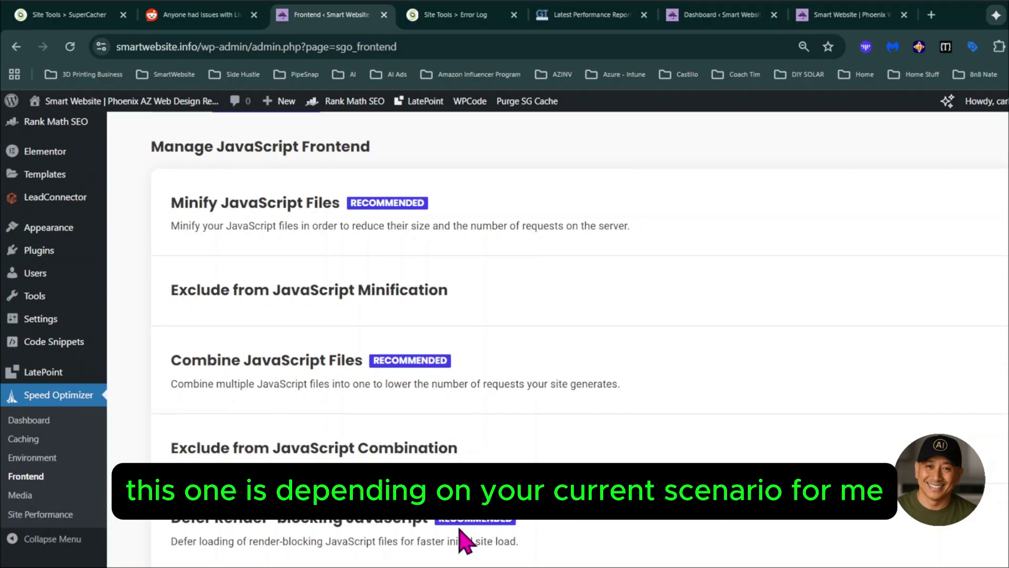
scroll(461, 520, "up", 2)
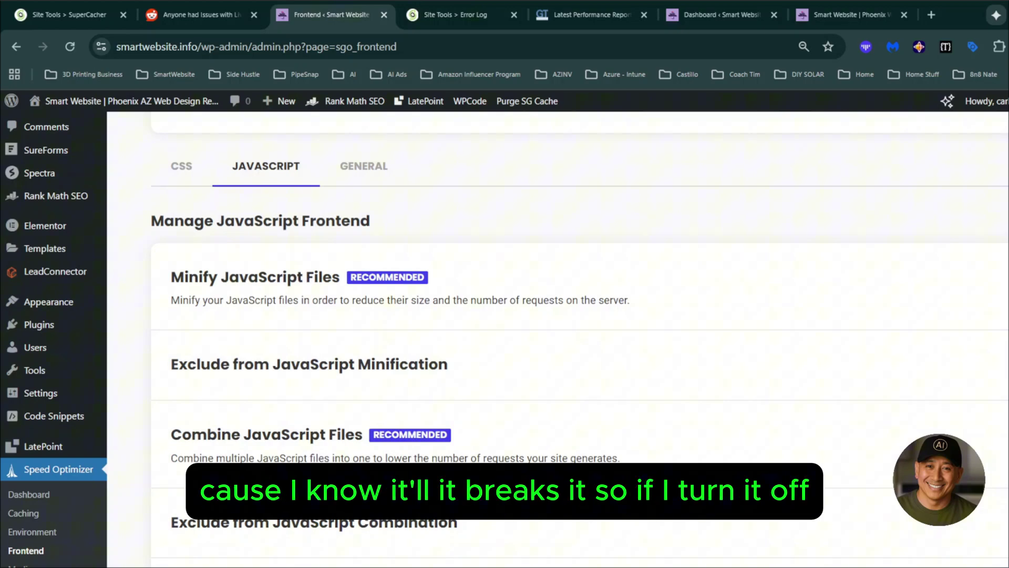
left_click(1004, 434)
left_click(525, 105)
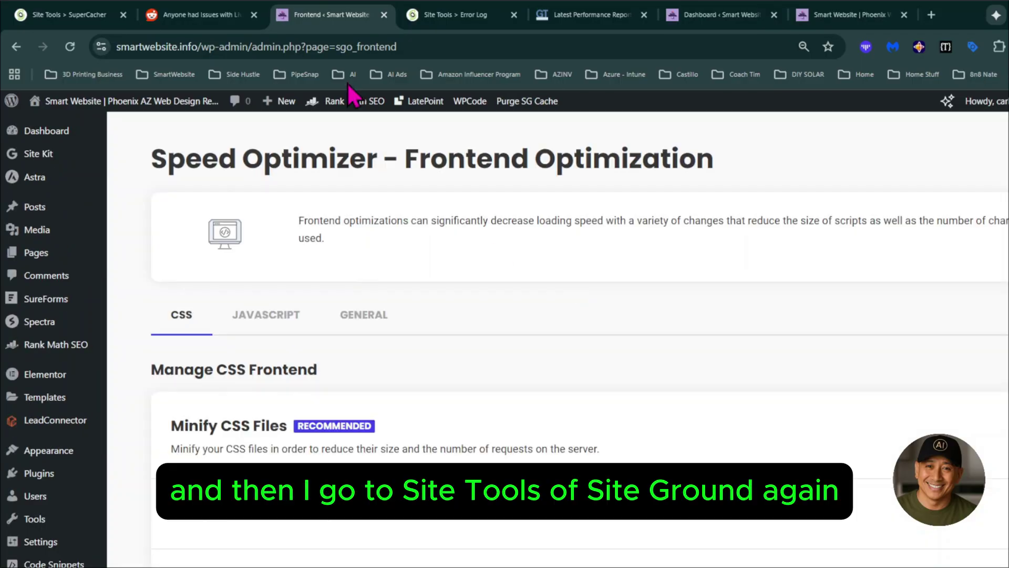
Flush the Dynamic Cache and then Memcached for smartwebsite.info under Speed > Caching.
left_click(447, 16)
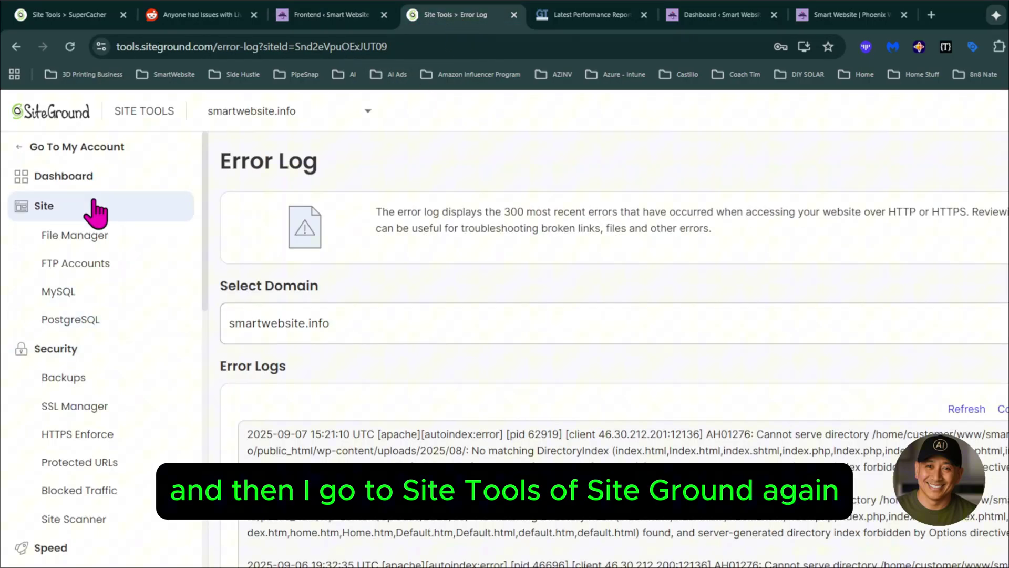
scroll(117, 423, "down", 2)
scroll(121, 428, "up", 2)
scroll(155, 415, "down", 3)
left_click(84, 432)
left_click(421, 339)
scroll(841, 346, "down", 3)
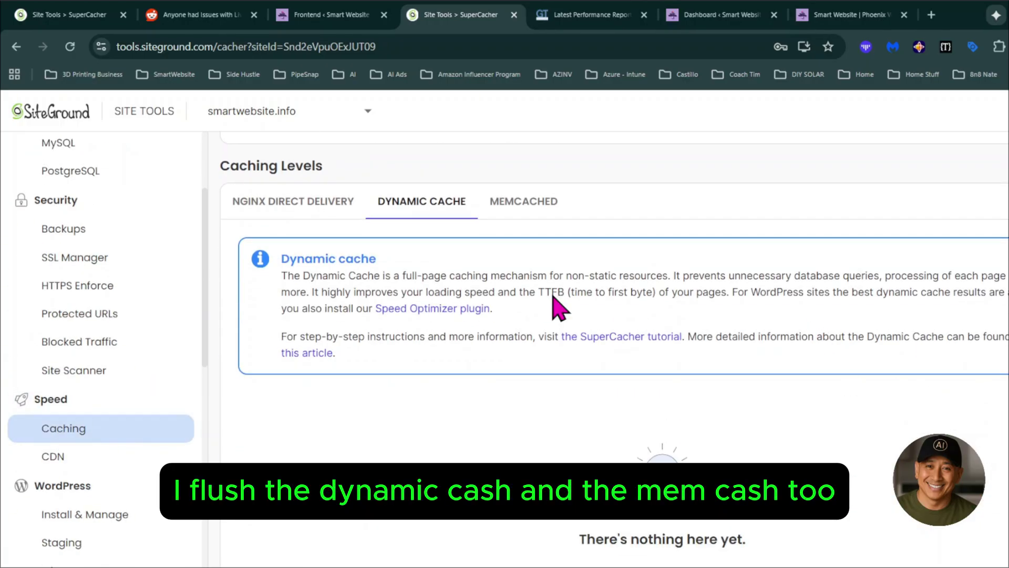
scroll(792, 445, "up", 2)
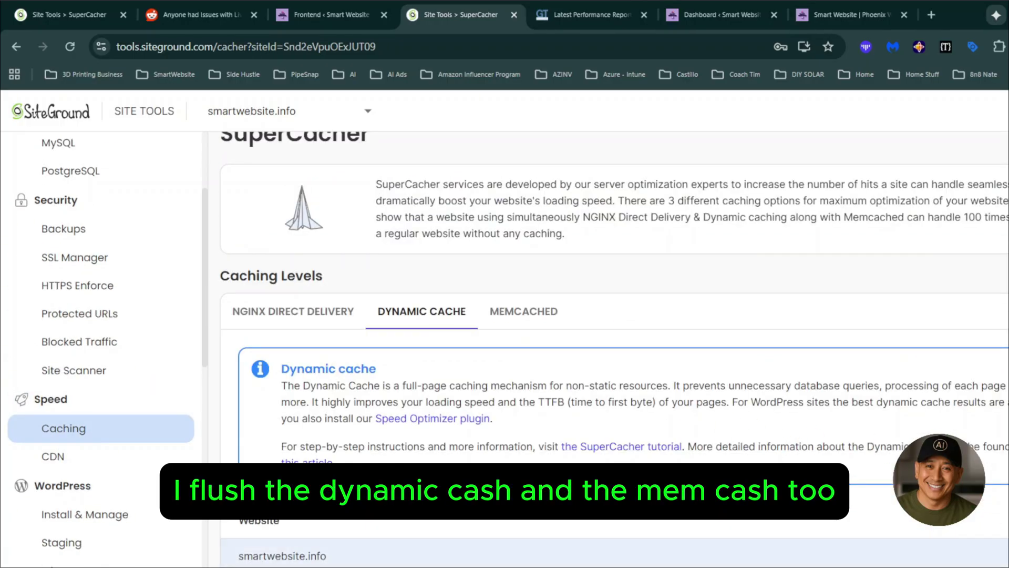
left_click(502, 321)
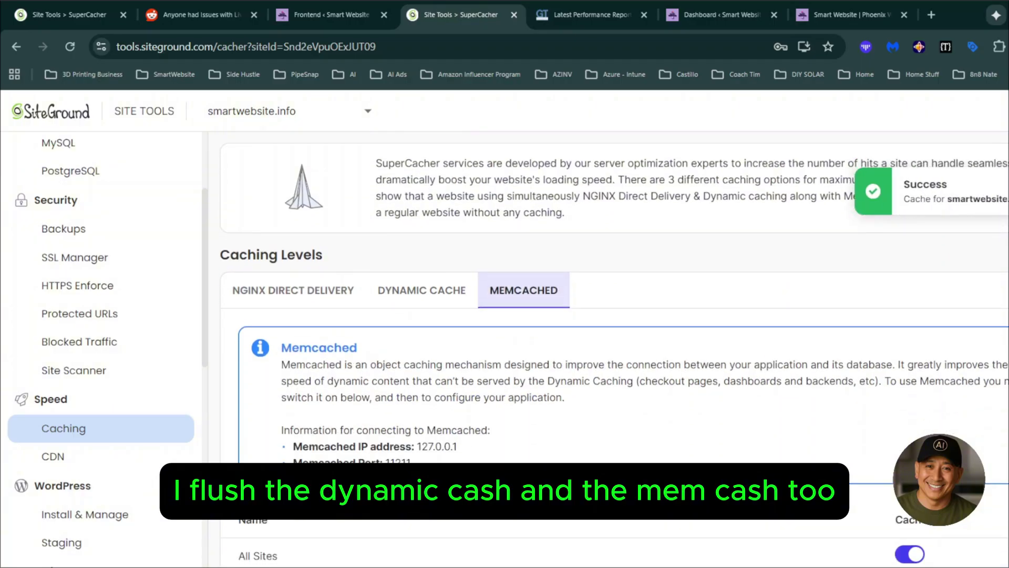
left_click(973, 556)
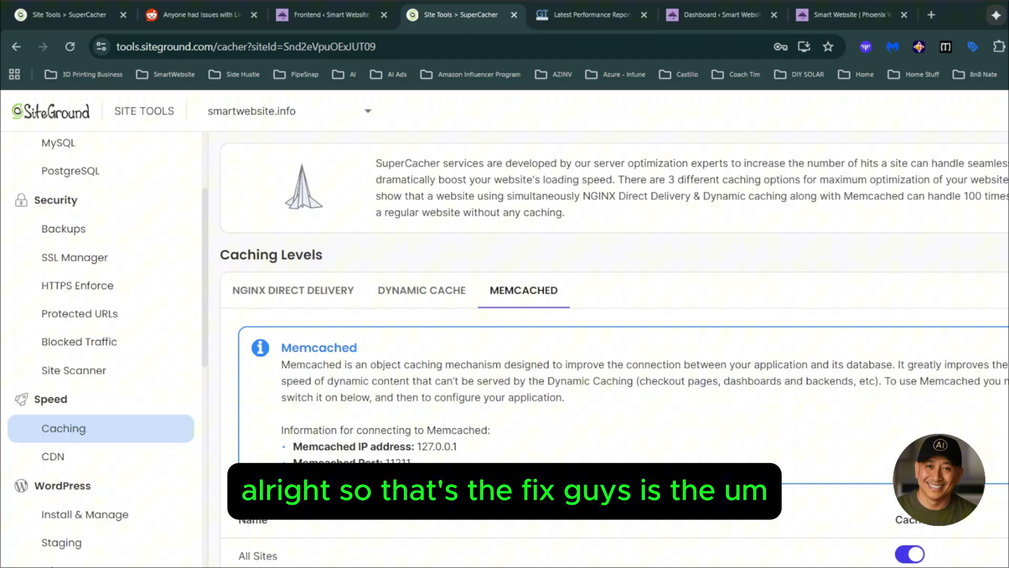
Return to Speed Optimizer's Frontend > JavaScript settings to recheck them.
left_click(680, 15)
scroll(129, 504, "down", 9)
mouse_move(57, 560)
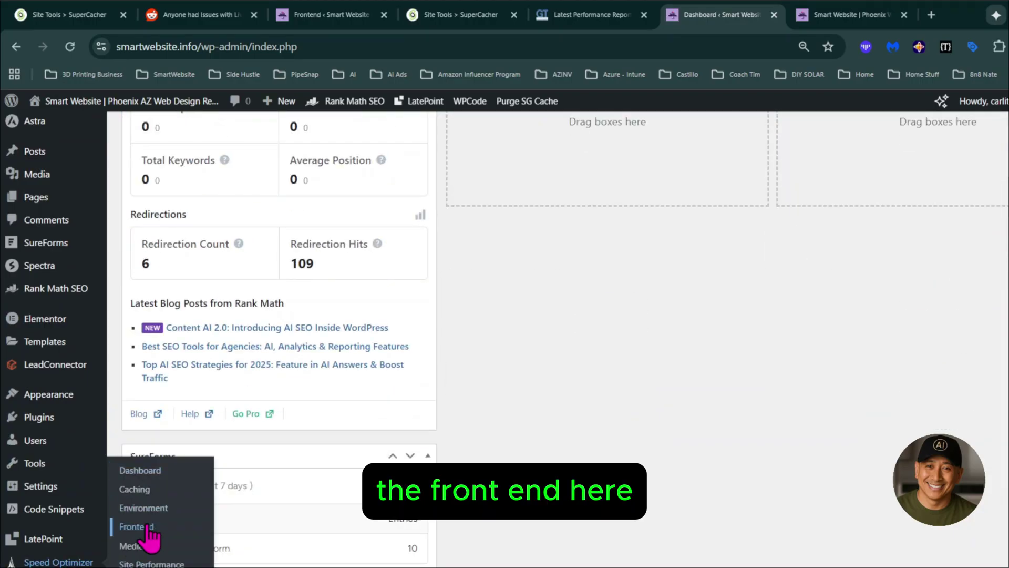
left_click(129, 526)
scroll(645, 459, "down", 4)
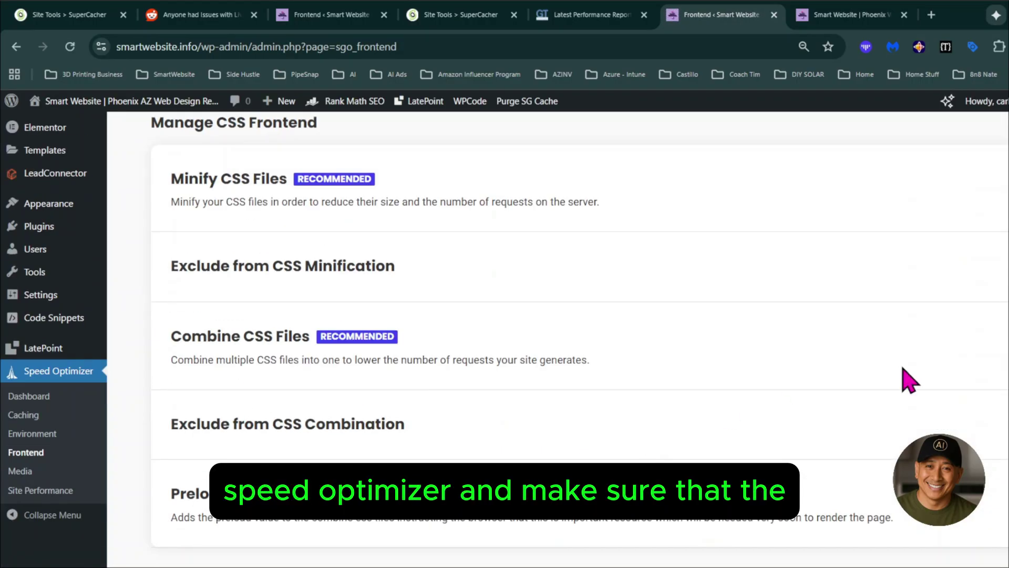
scroll(457, 303, "up", 4)
left_click(271, 294)
scroll(629, 448, "down", 4)
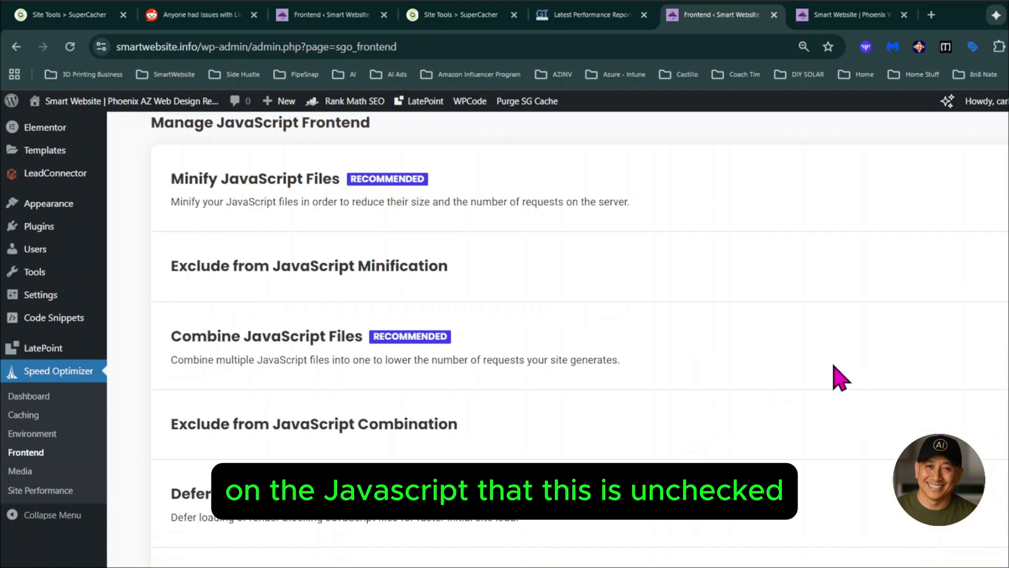
scroll(30, 268, "up", 4)
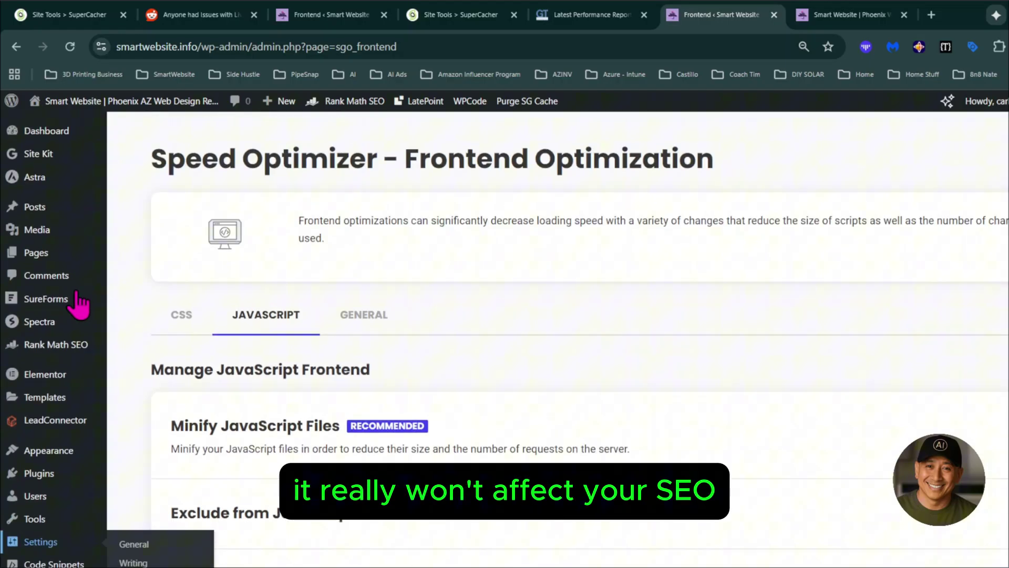
mouse_move(53, 352)
scroll(457, 371, "down", 3)
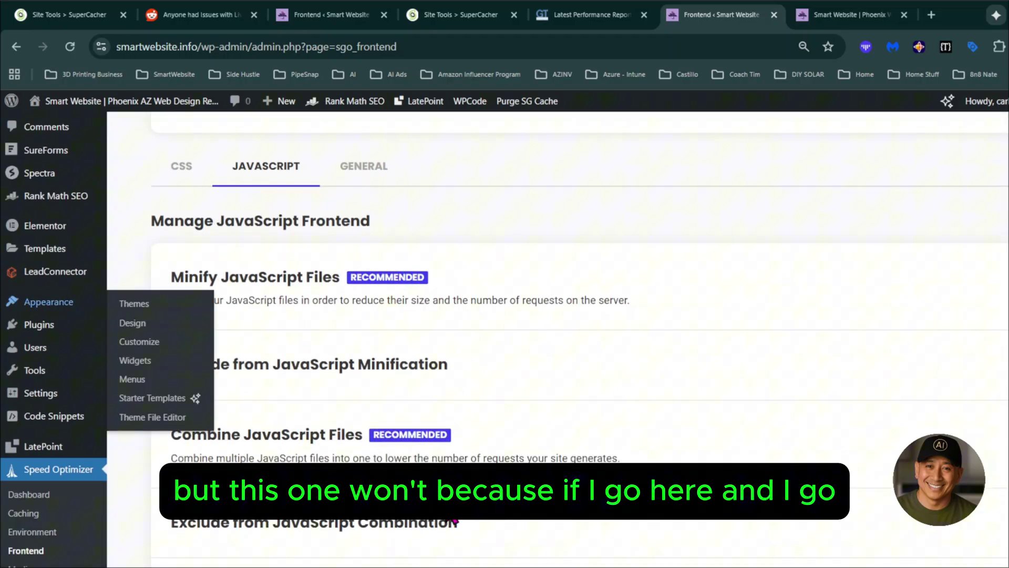
scroll(39, 360, "up", 3)
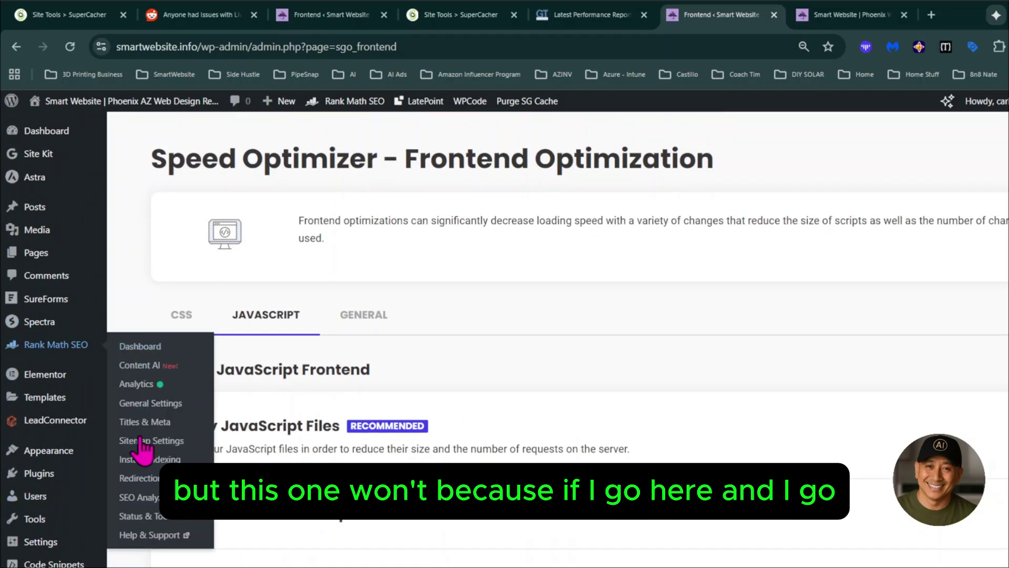
Rerun Rank Math's SEO analysis of smartwebsite.info, confirming the 86/100 score.
left_click(139, 497)
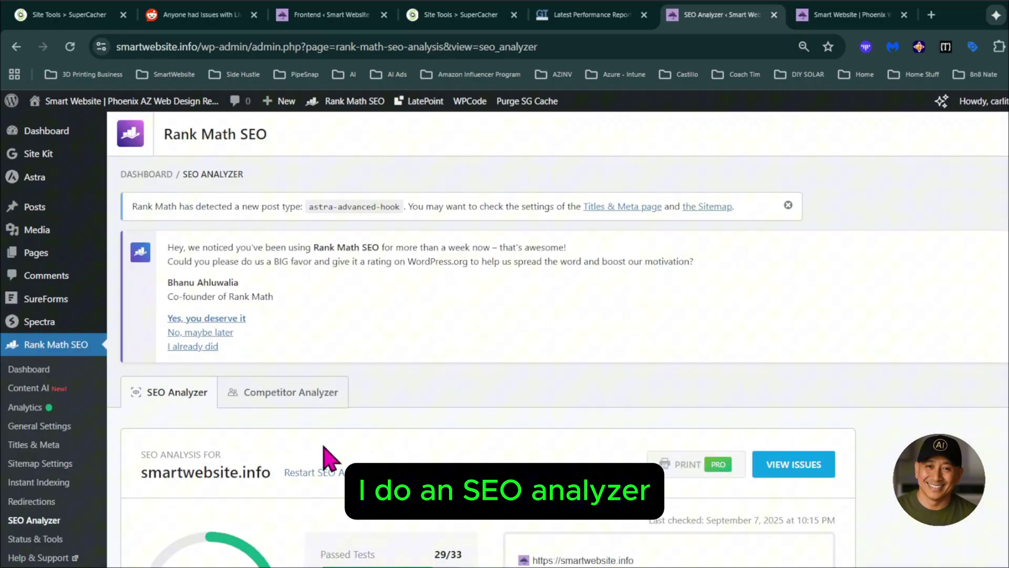
scroll(326, 441, "down", 3)
left_click(351, 325)
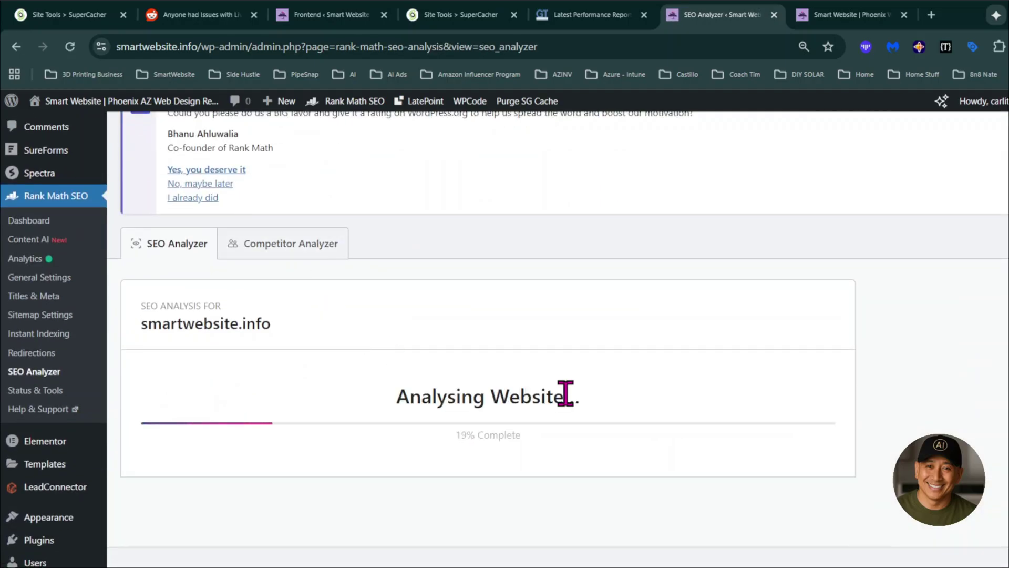
scroll(568, 394, "down", 1)
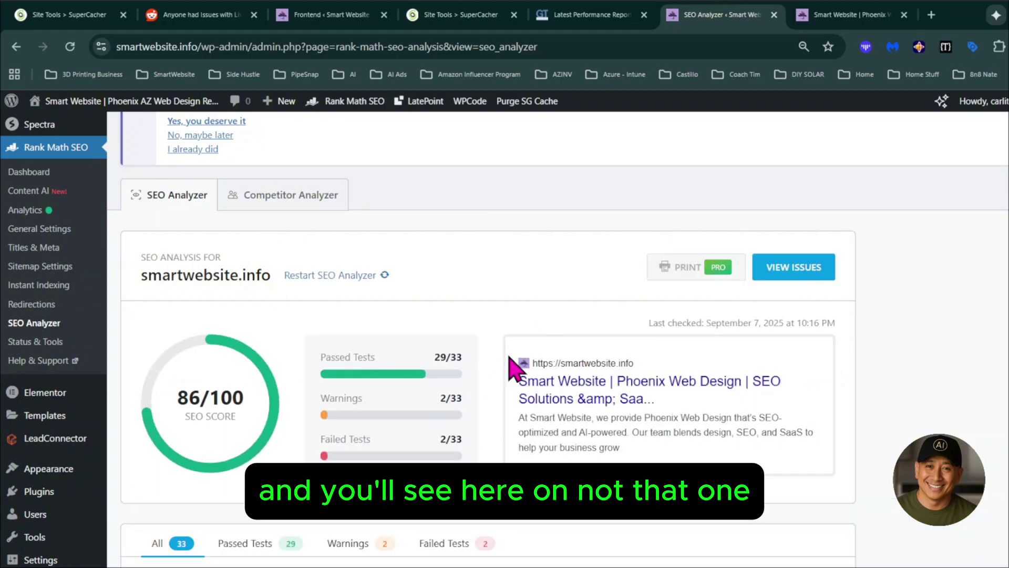
scroll(401, 378, "down", 3)
scroll(311, 284, "up", 5)
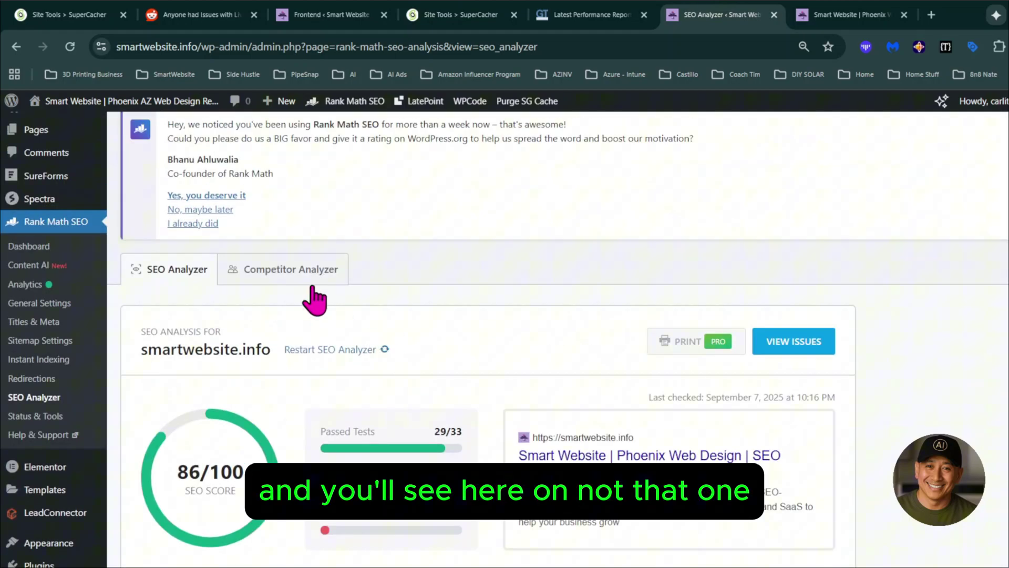
Glance at Competitor Analyzer, then list only the 2 failed SEO tests.
left_click(310, 279)
left_click(168, 282)
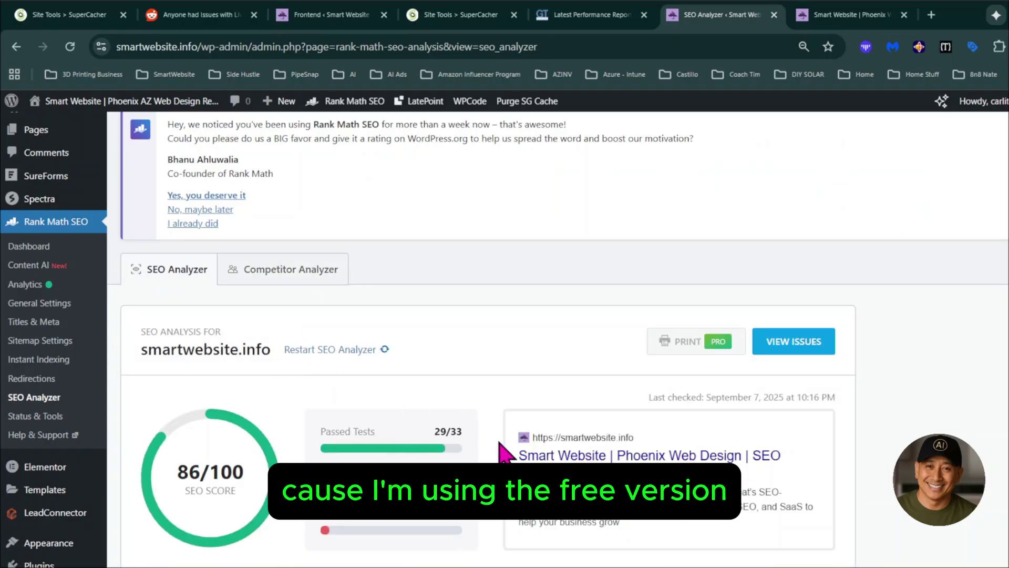
scroll(504, 421, "down", 5)
left_click(444, 320)
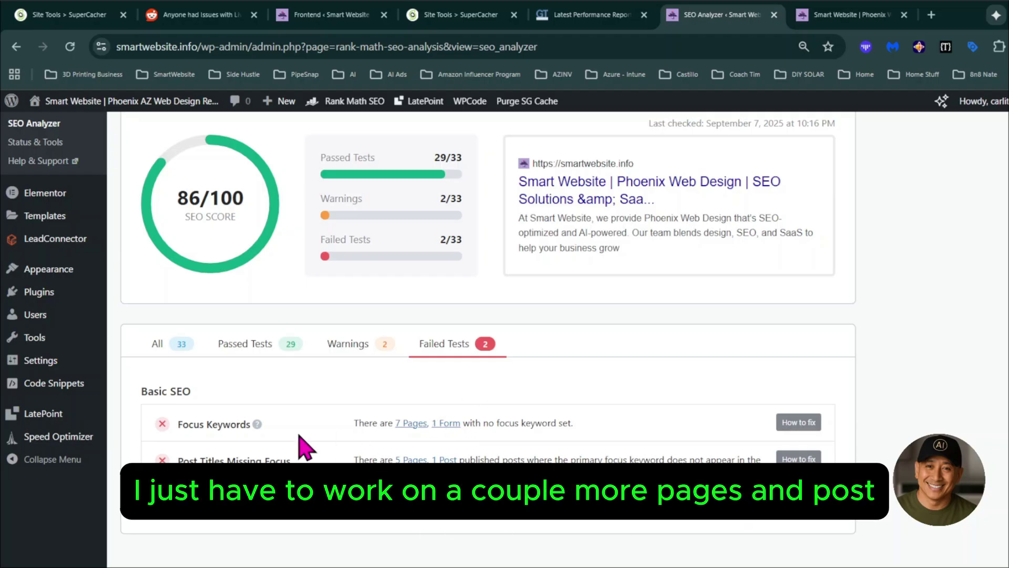
scroll(412, 369, "up", 3)
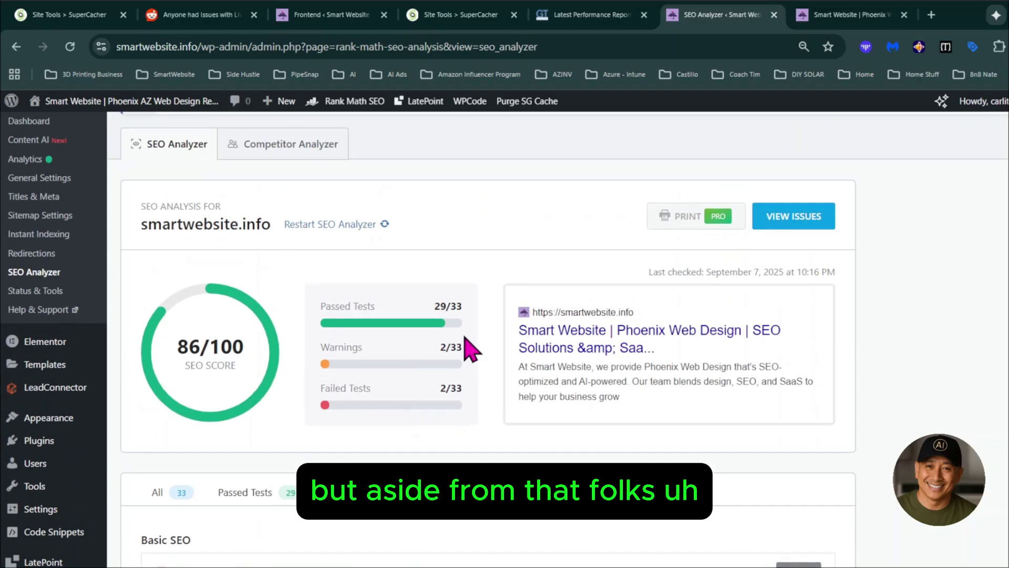